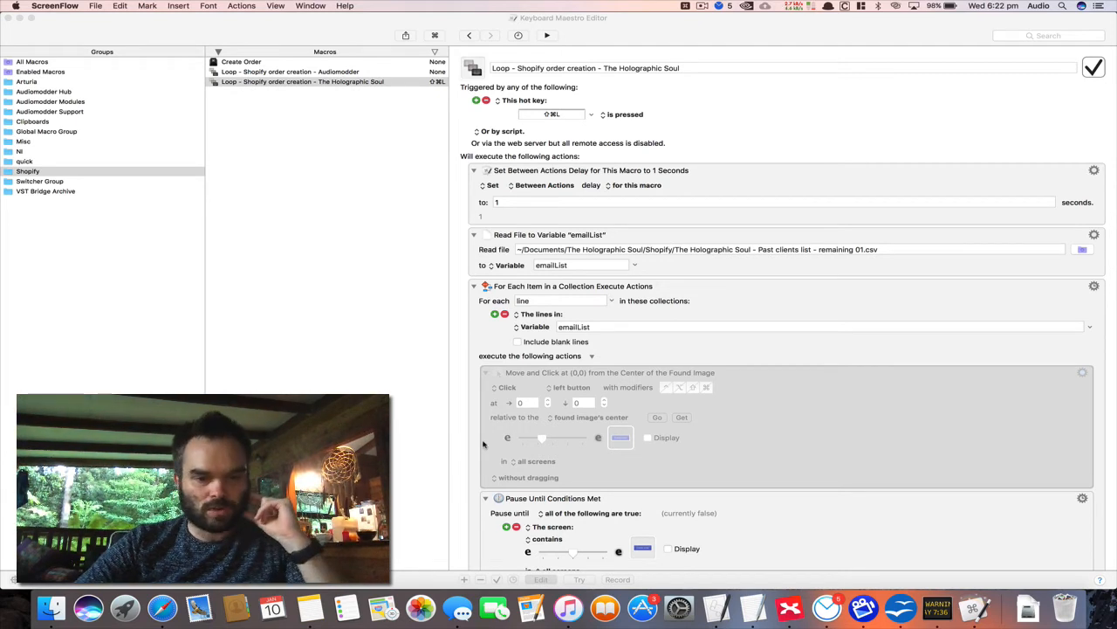
Step: Check the Shopify orders page in Safari and delete the disabled Move and Click action from the Keyboard Maestro For Each loop
click(162, 609)
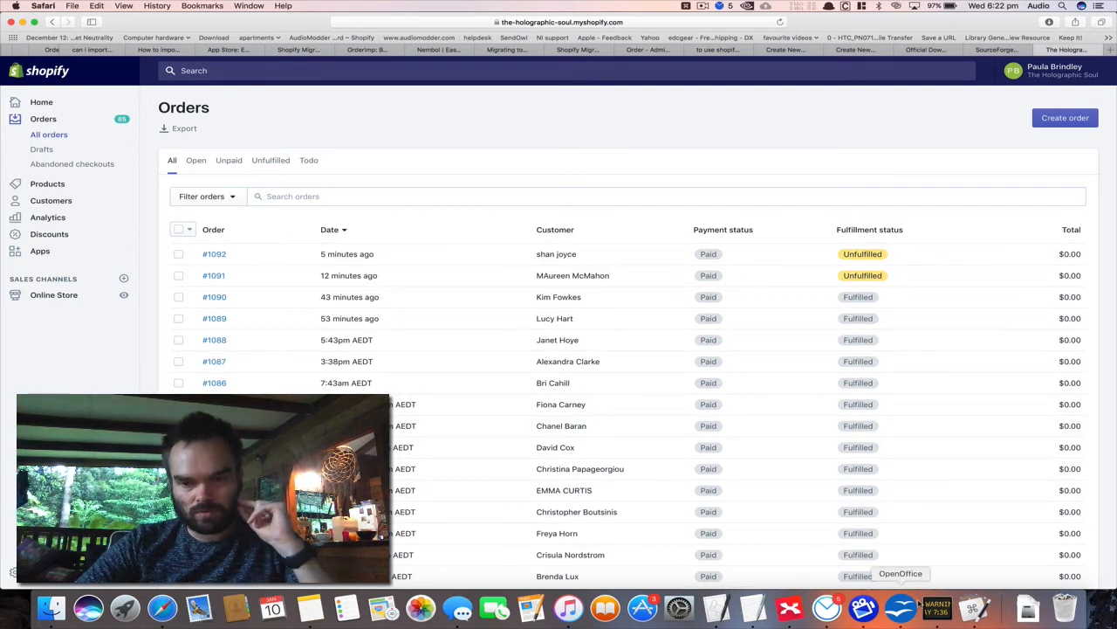
click(971, 597)
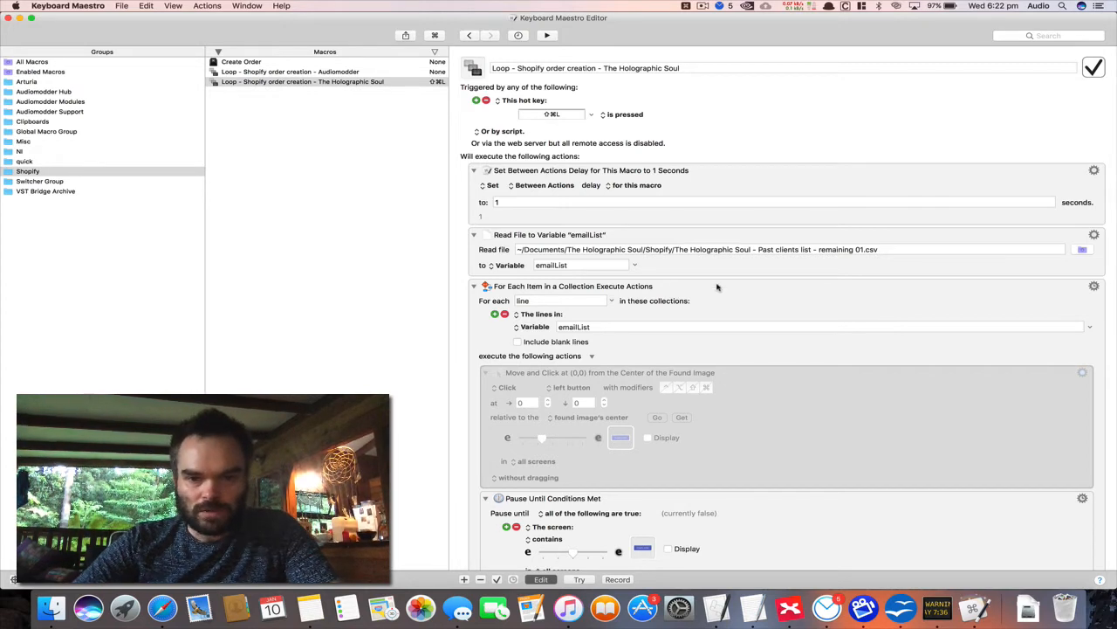
click(886, 384)
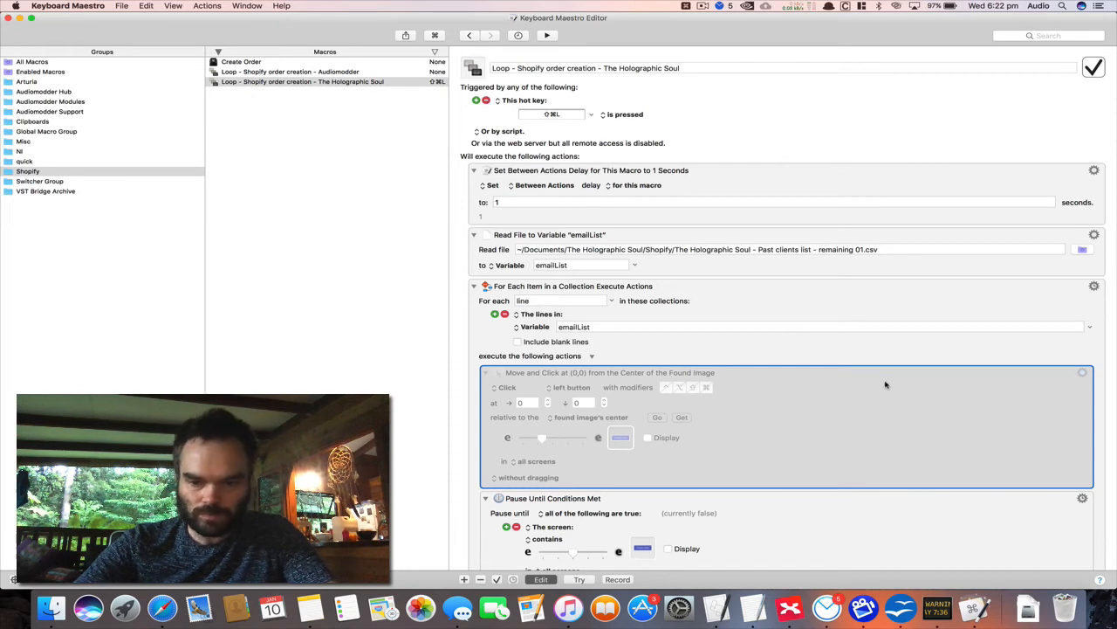
key(Delete)
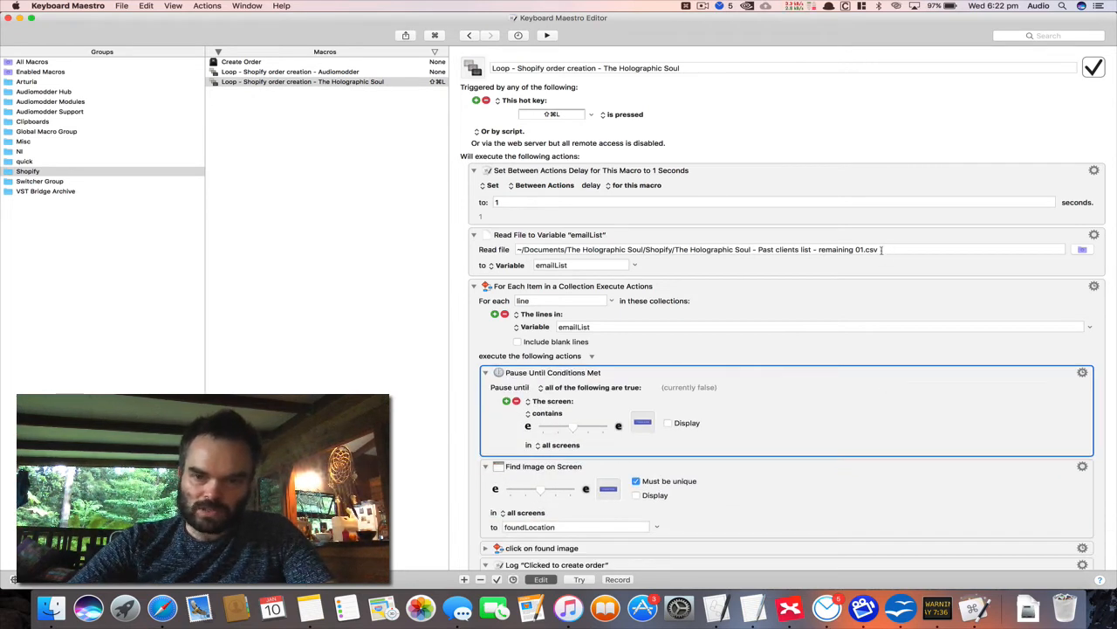
Step: Examine the CSV file path in the Read File action and the For Each action that loops through the emailList lines
click(887, 249)
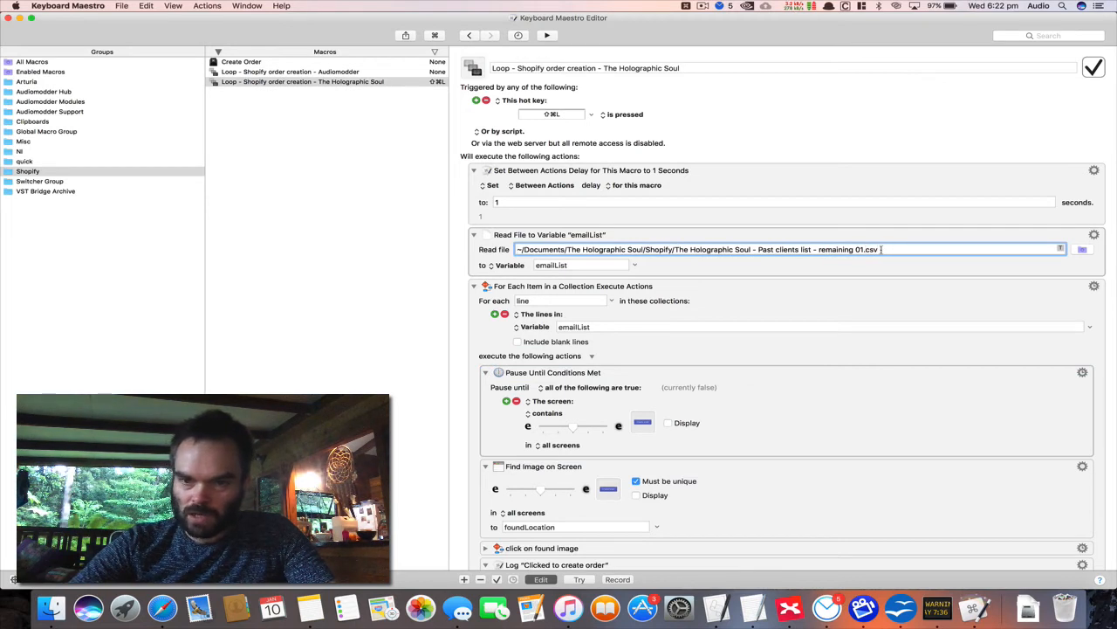
drag(878, 250, 866, 250)
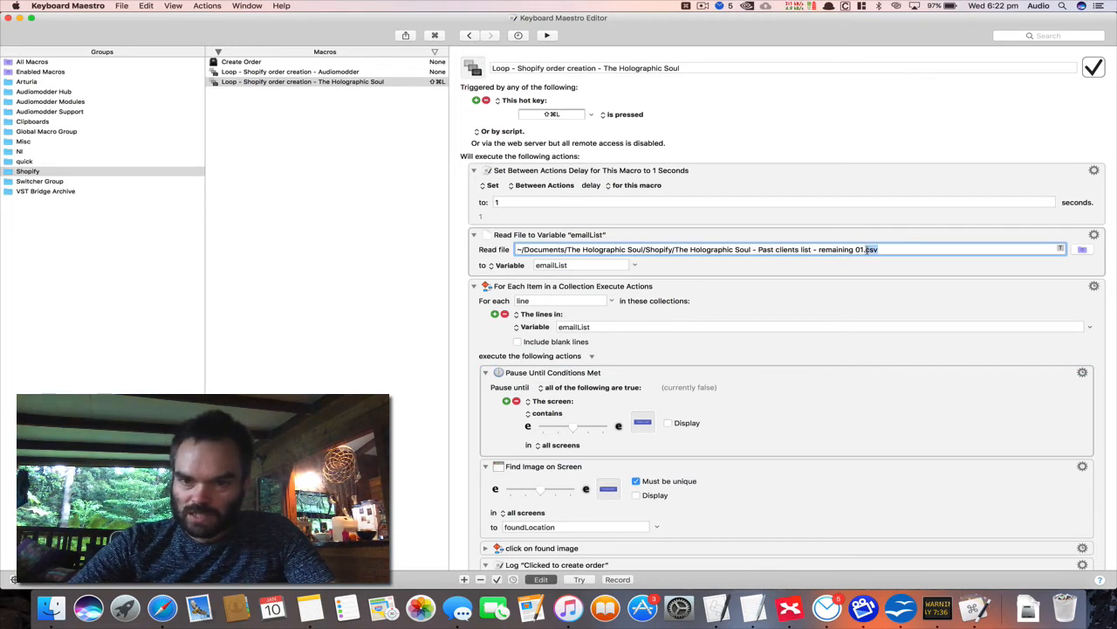
click(882, 249)
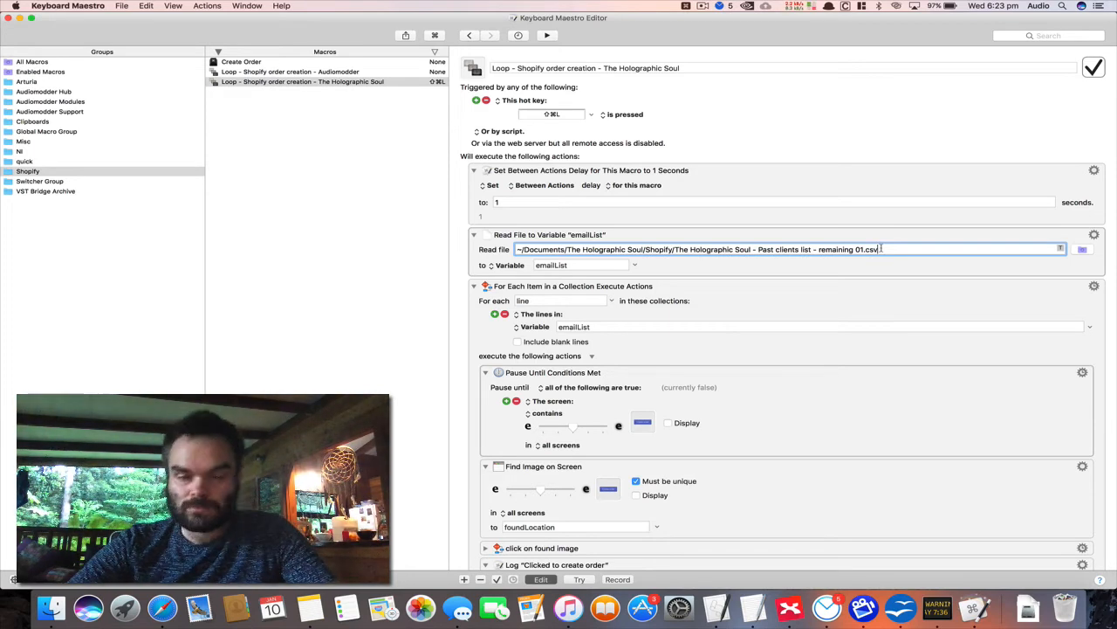
click(849, 269)
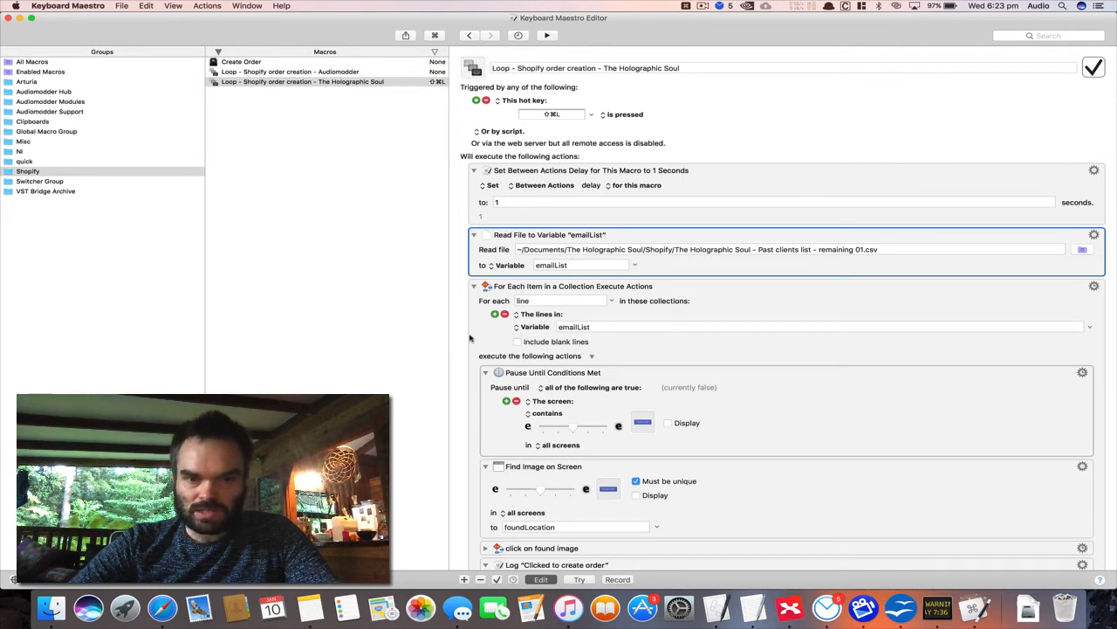
click(469, 335)
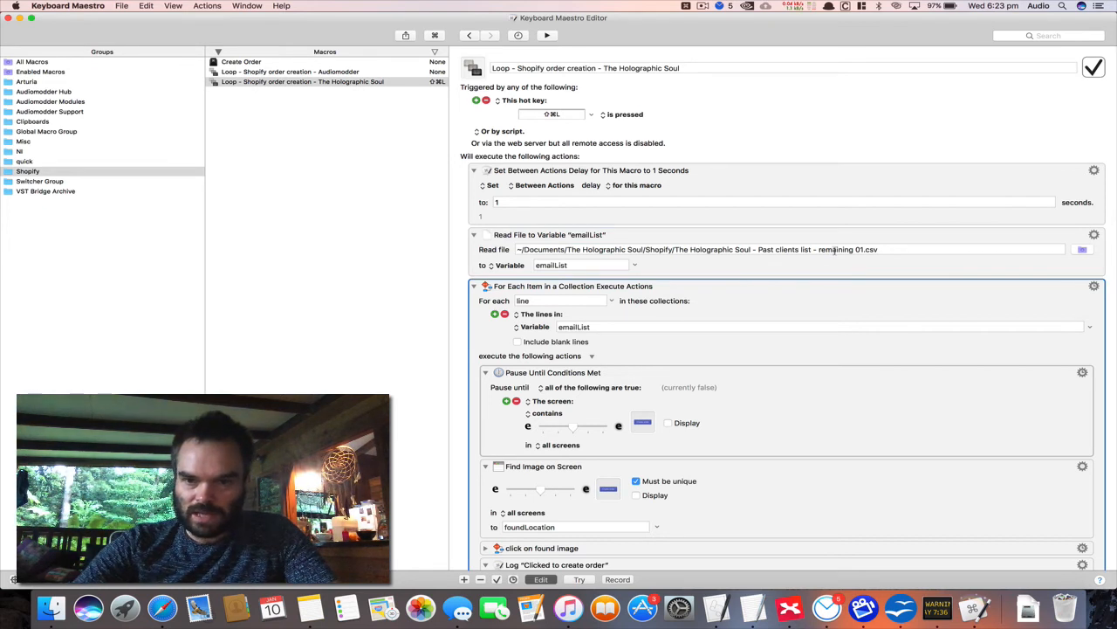
Step: Review the loop's actions from Pause Until Conditions Met to the first Move and Click, comparing the target image with Shopify's Create order button
scroll(716, 402, down, 2)
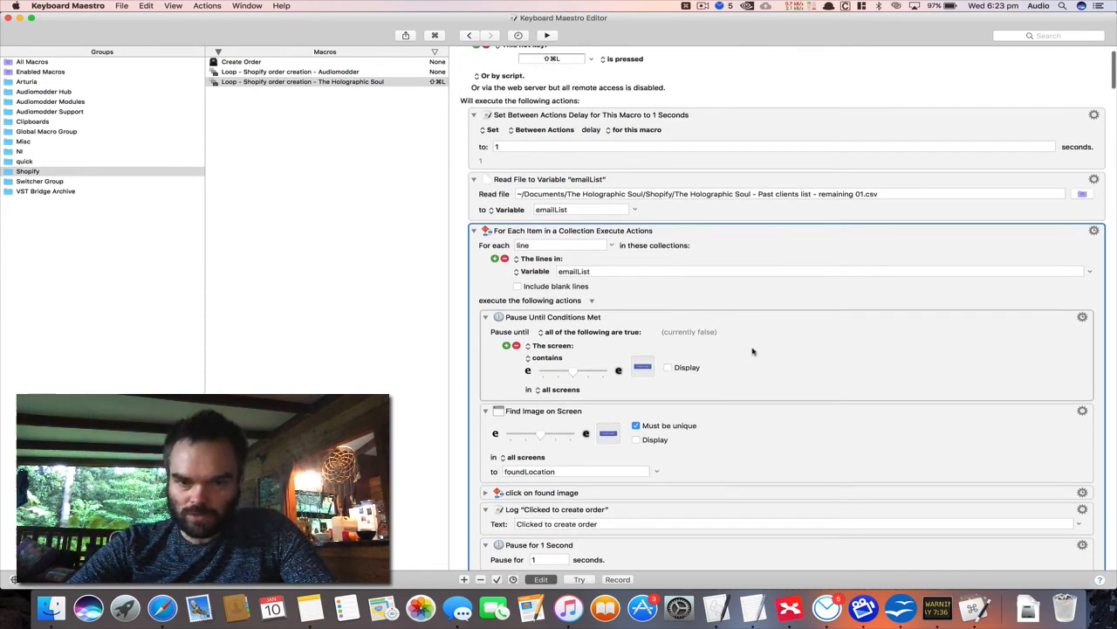
scroll(755, 365, down, 2)
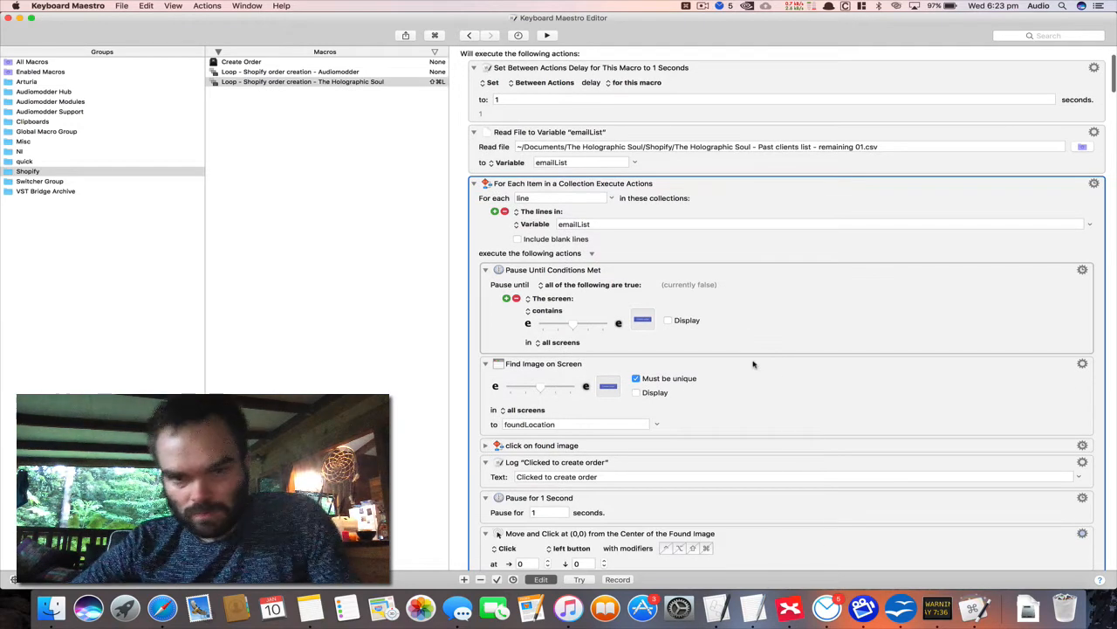
click(802, 310)
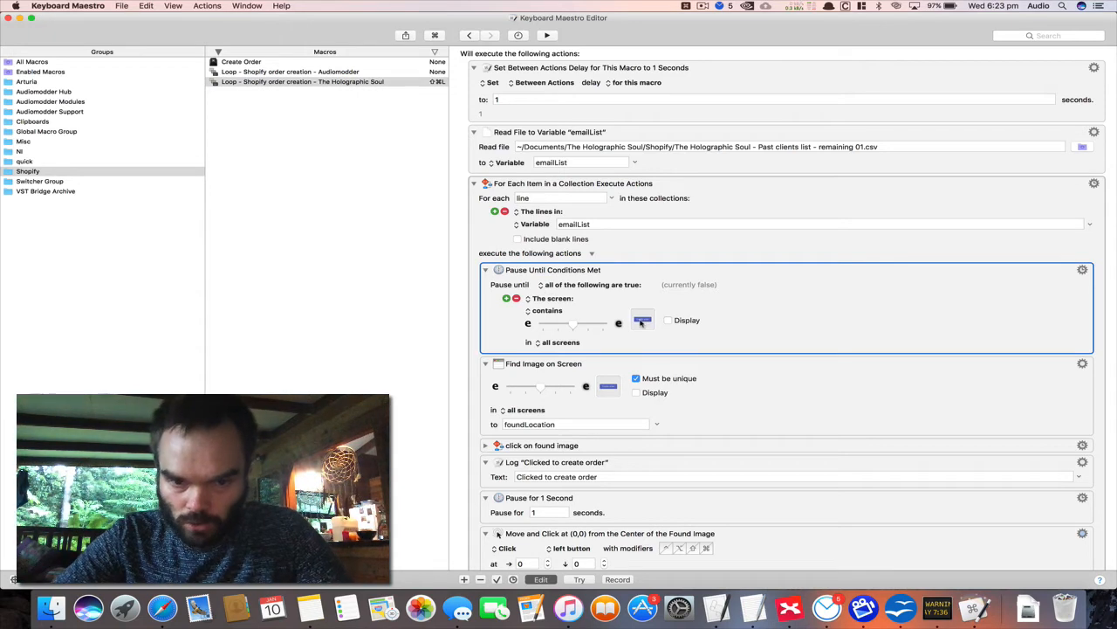
click(161, 616)
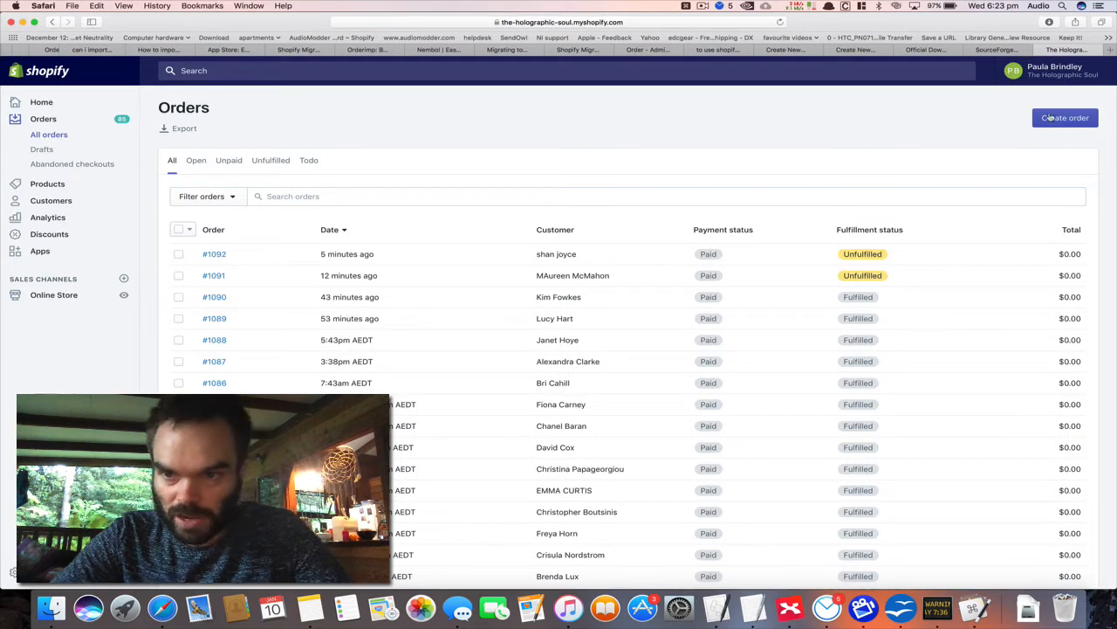
key(super+Tab)
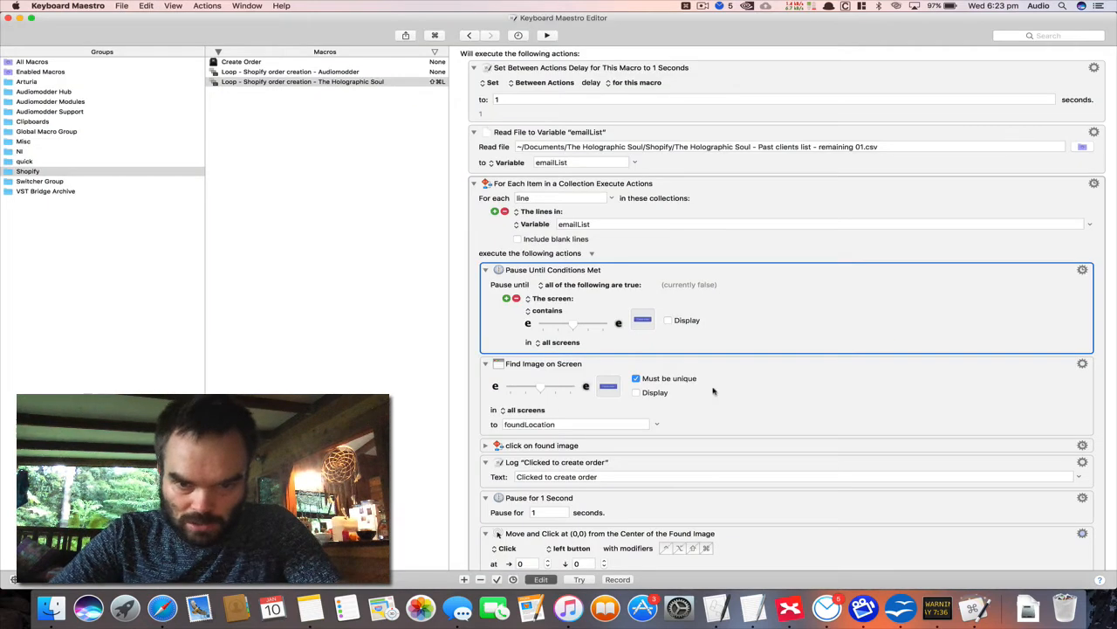
click(770, 381)
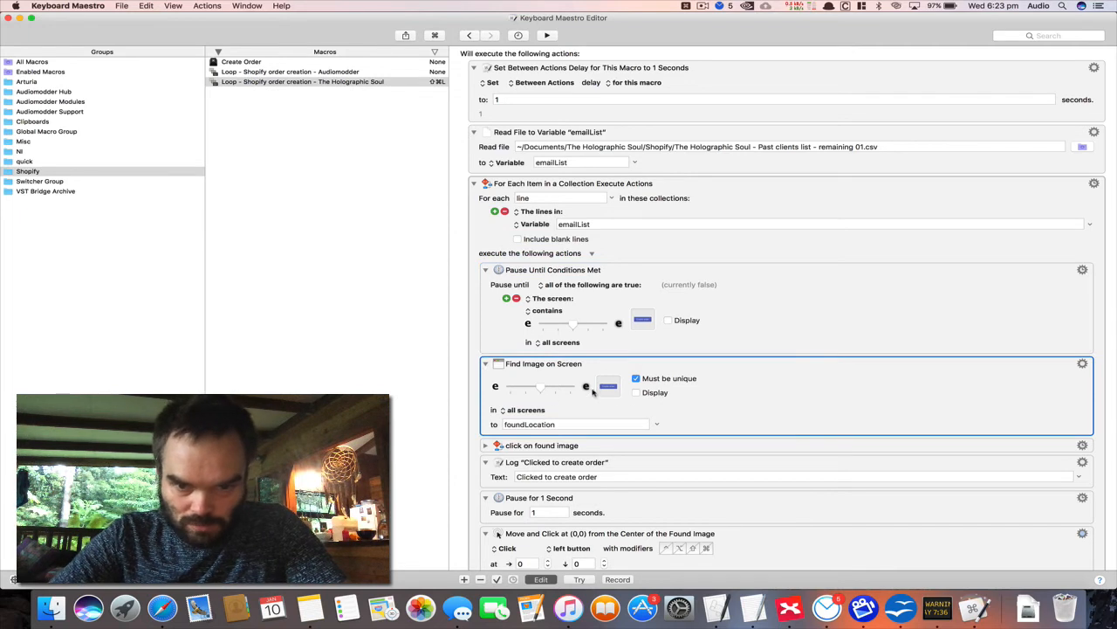
scroll(702, 419, down, 3)
click(634, 354)
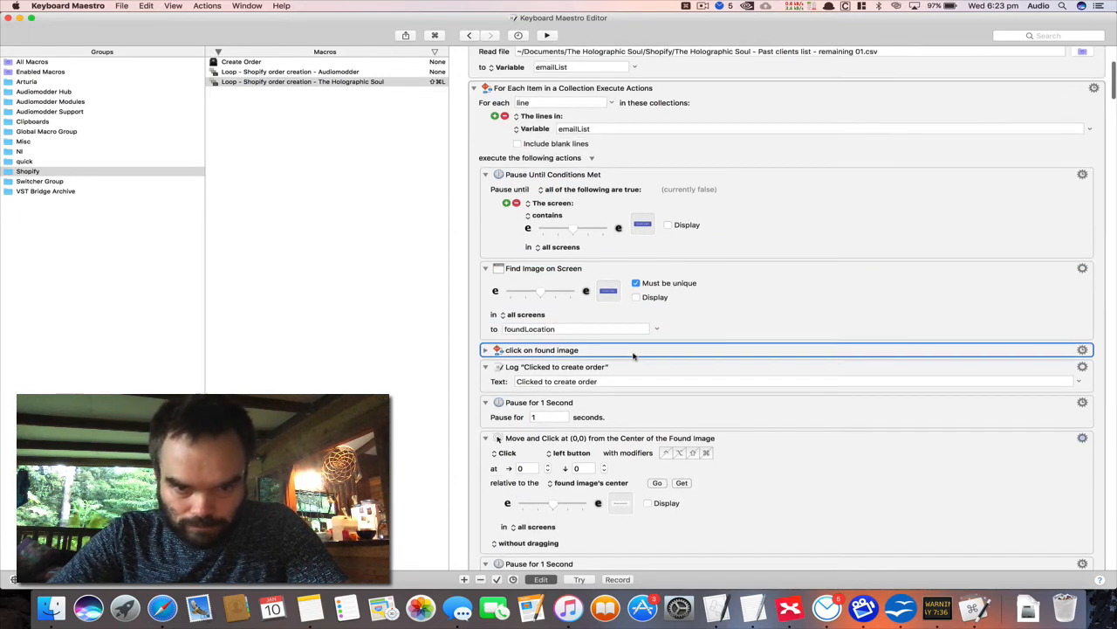
scroll(502, 419, down, 2)
click(781, 451)
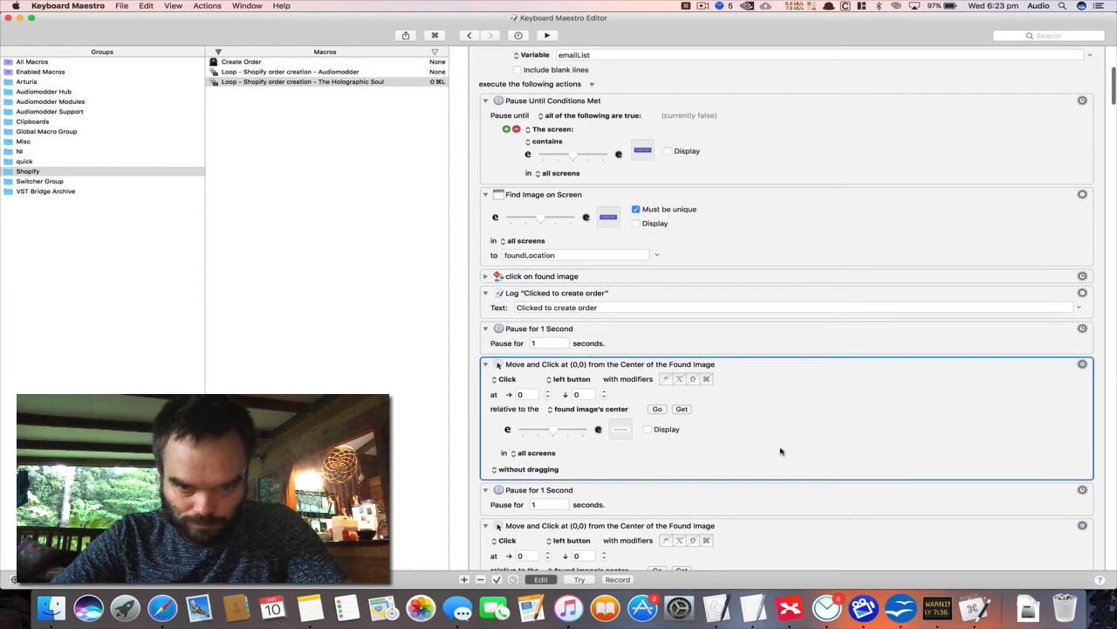
Step: Switch to Shopify in Safari, create an order and add Holographic Soul Reading and Clearing from the Offers For First Time Clients tag
key(super+Tab)
click(1068, 126)
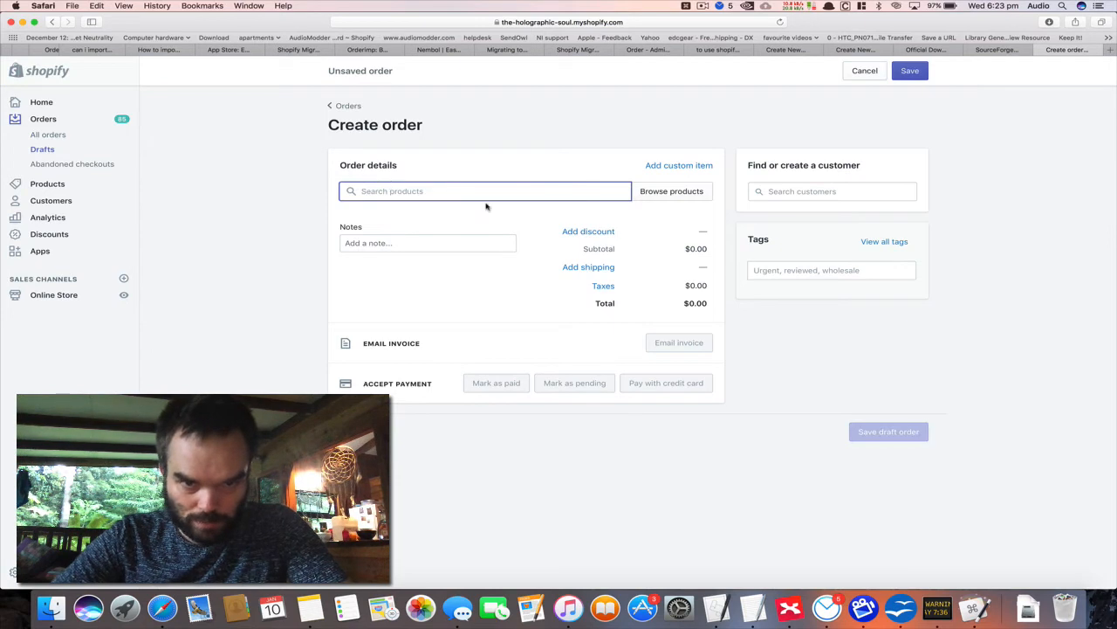
click(655, 194)
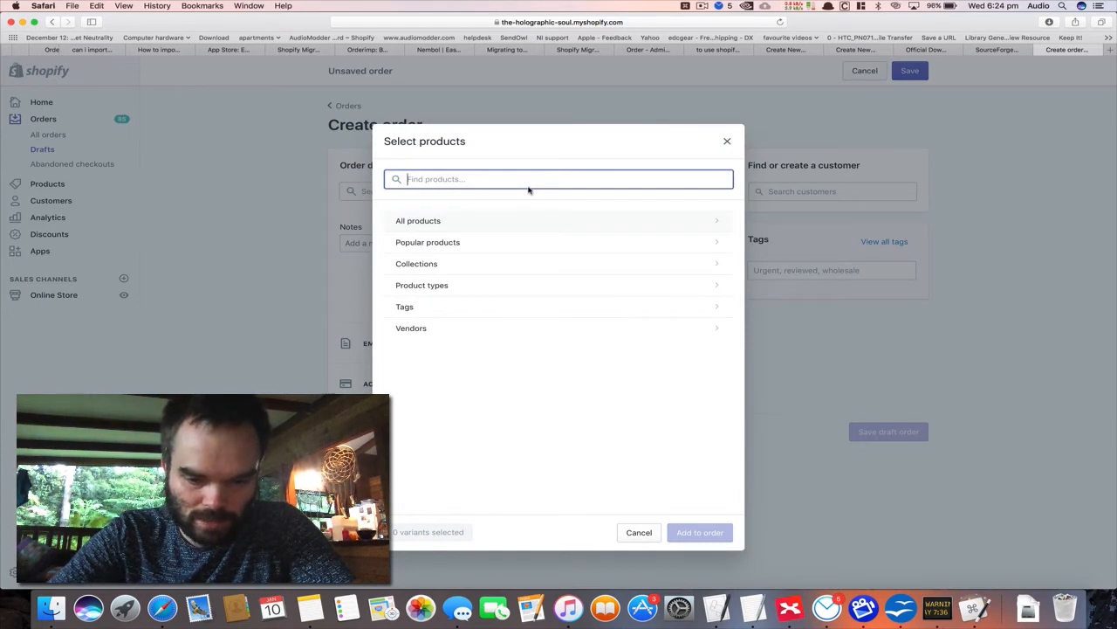
click(431, 311)
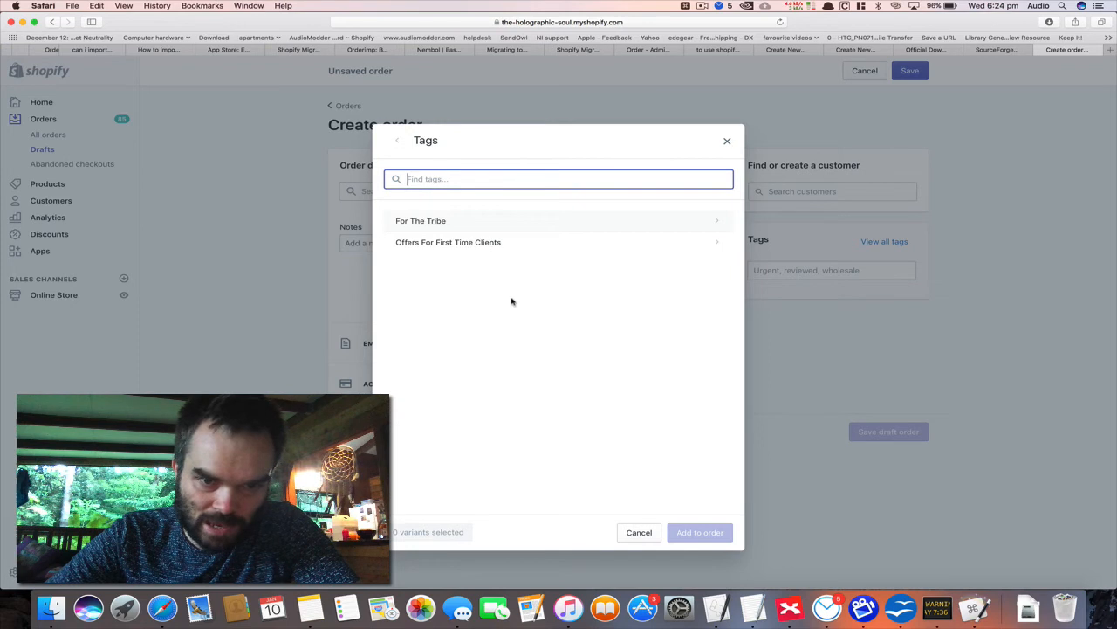
click(482, 250)
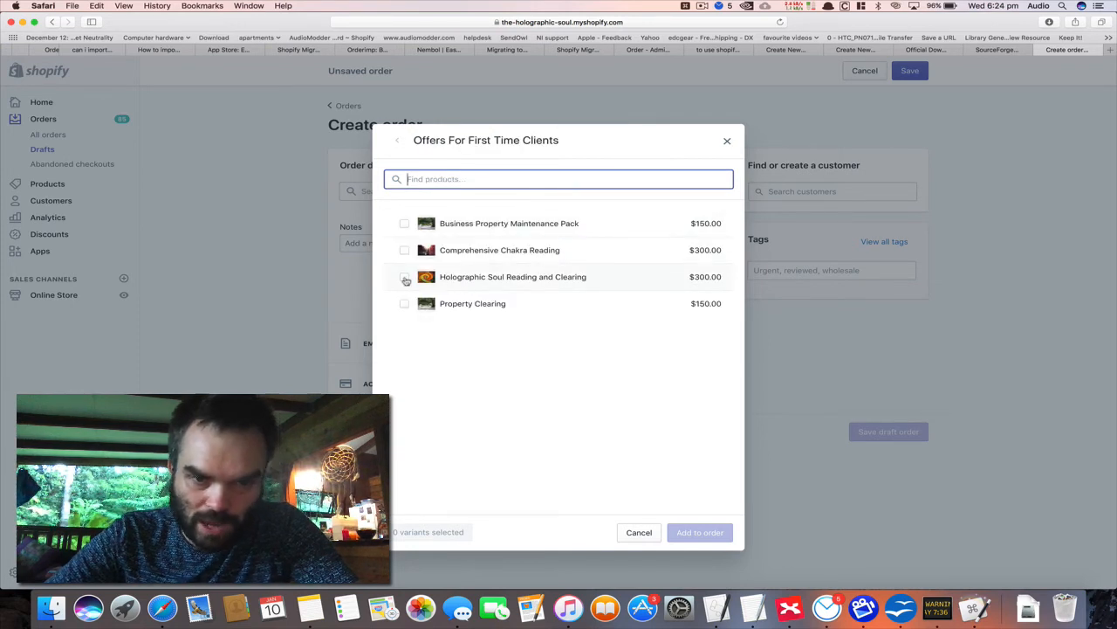
click(478, 279)
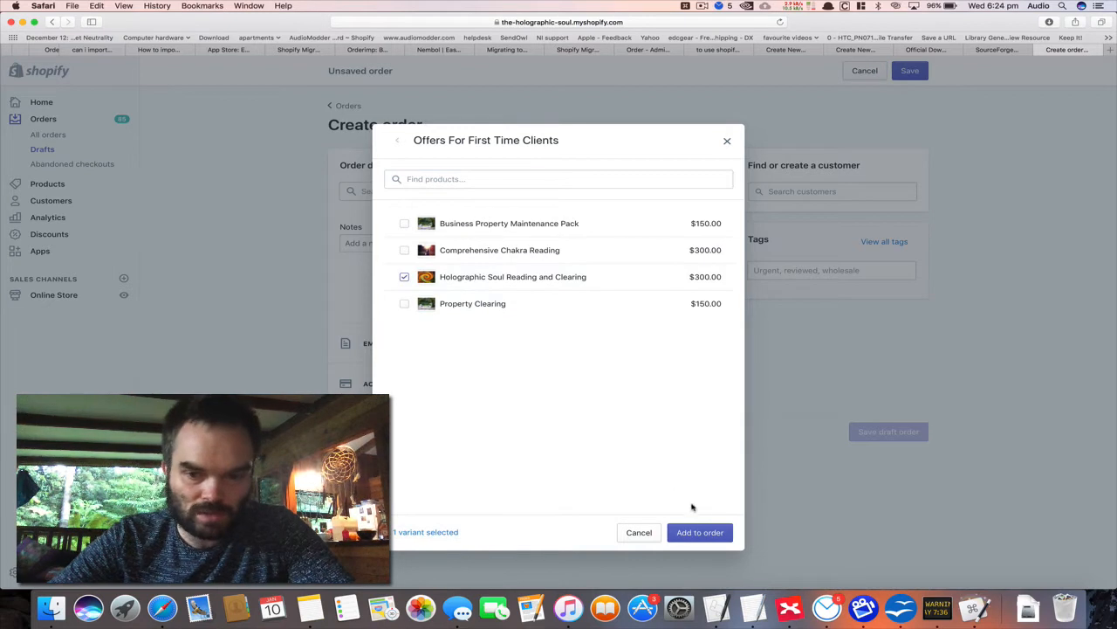
click(702, 531)
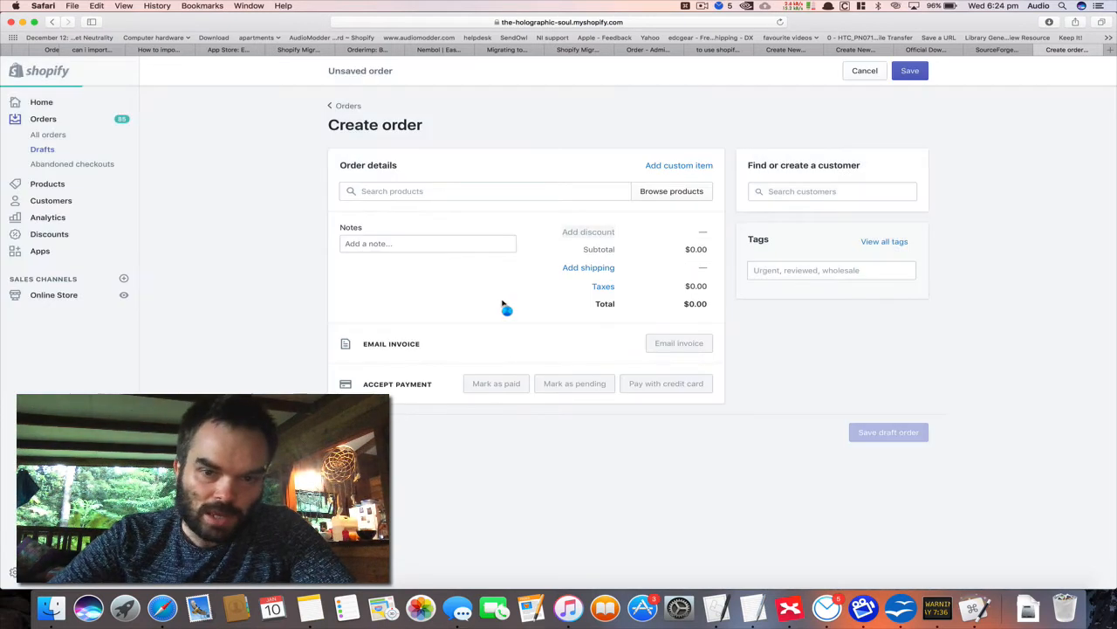
Step: Inspect the name and email fields of the order's new customer form, and discard both the form and the unsaved order
click(813, 192)
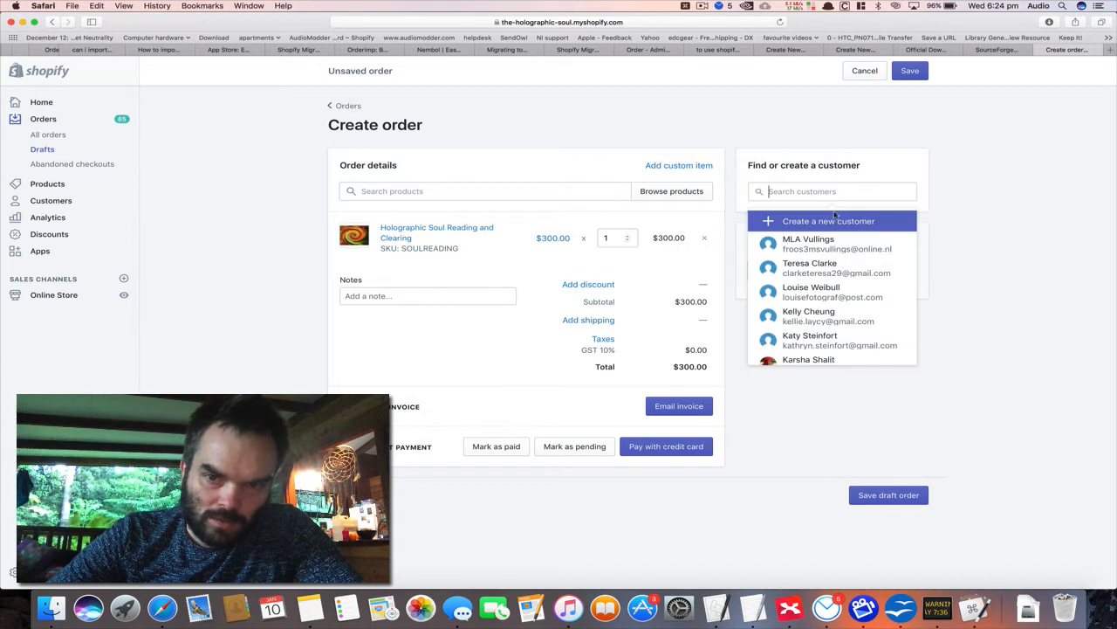
click(827, 224)
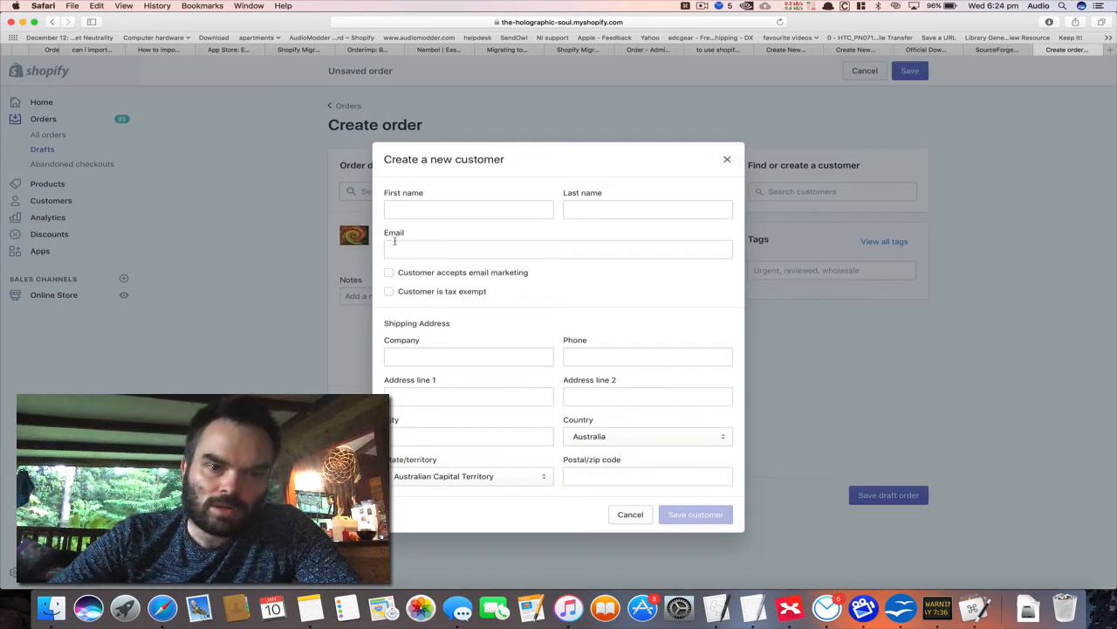
click(409, 206)
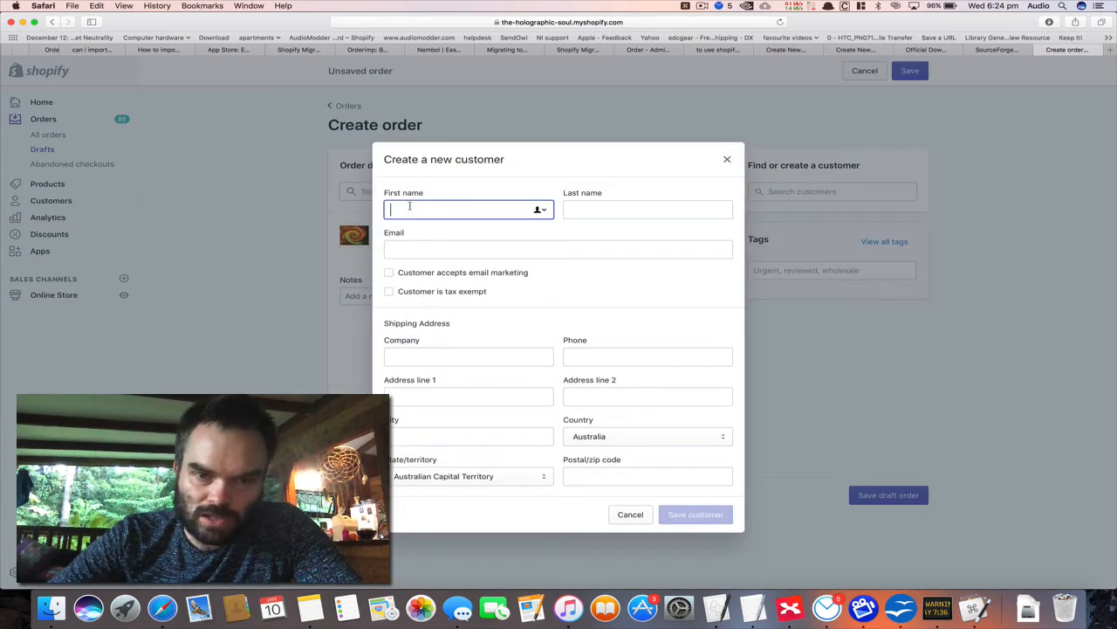
click(613, 210)
click(413, 252)
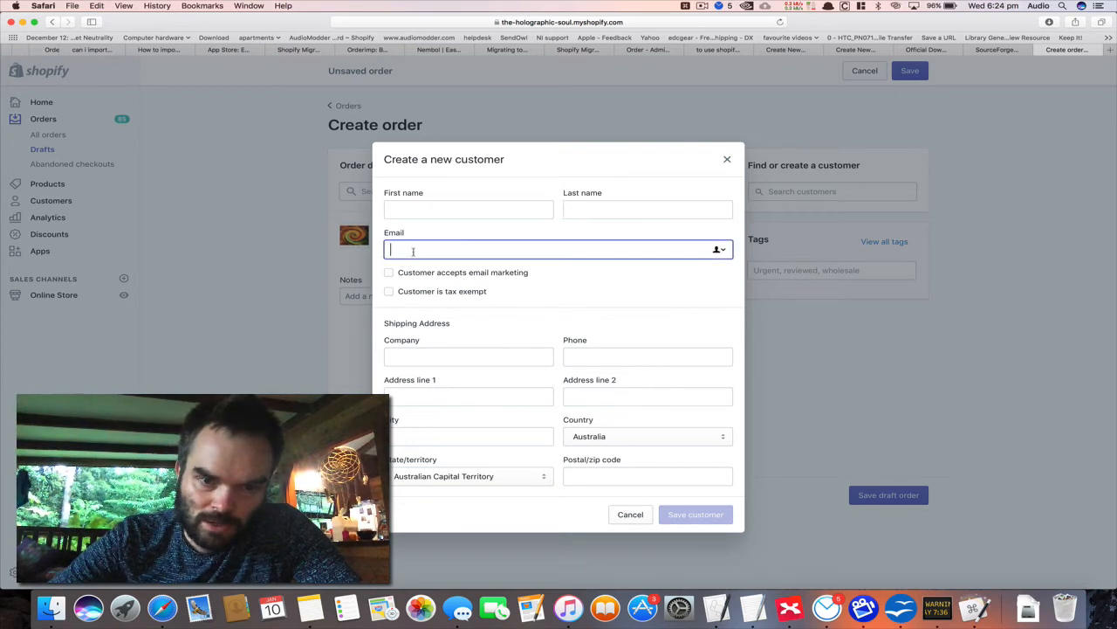
click(640, 516)
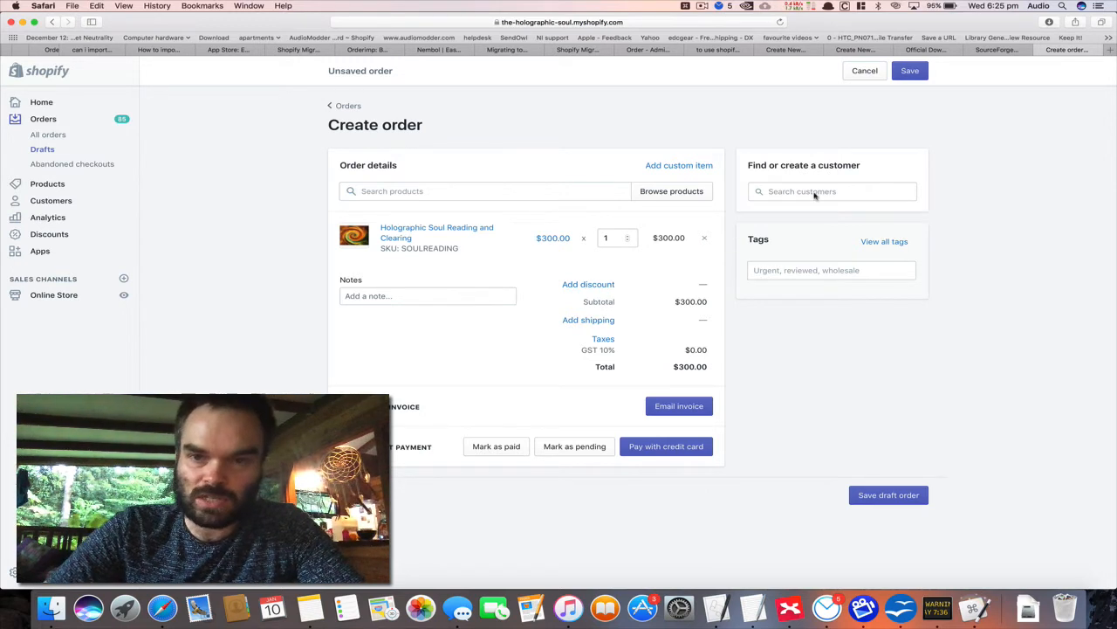
click(872, 81)
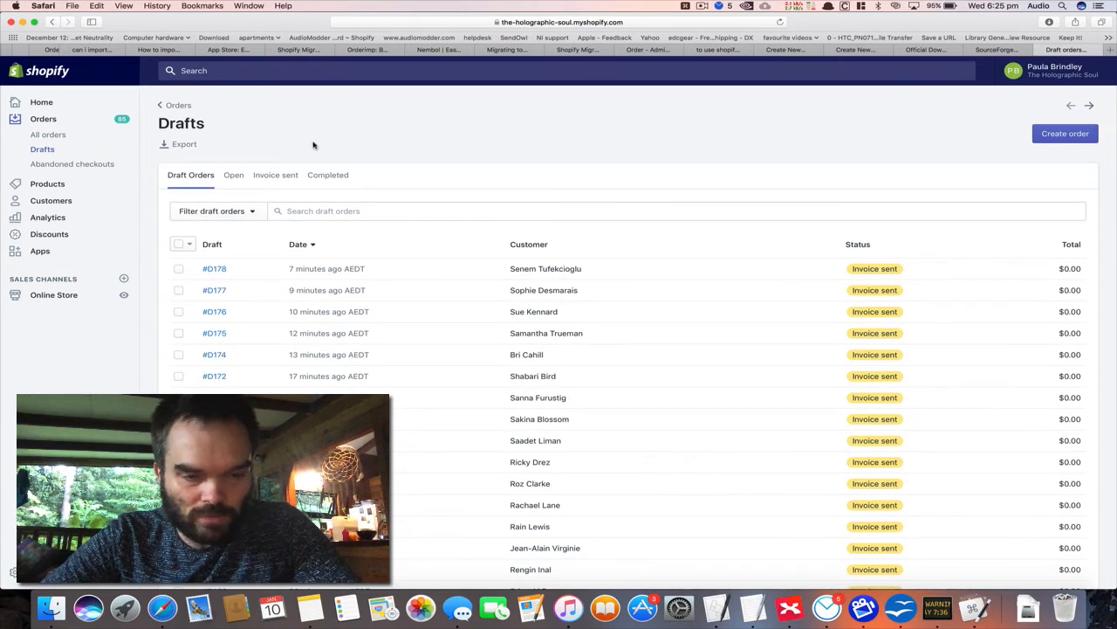
Step: Return to Shopify, create an order and add Holographic Soul Reading and Clearing from the full product list
key(super+Tab)
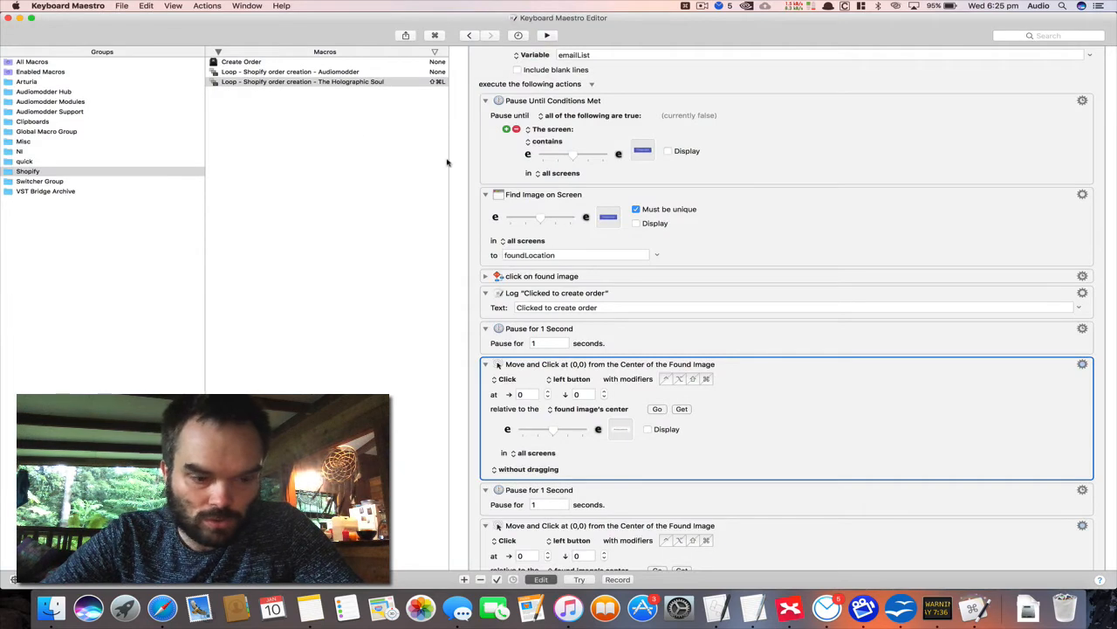
key(super+Tab)
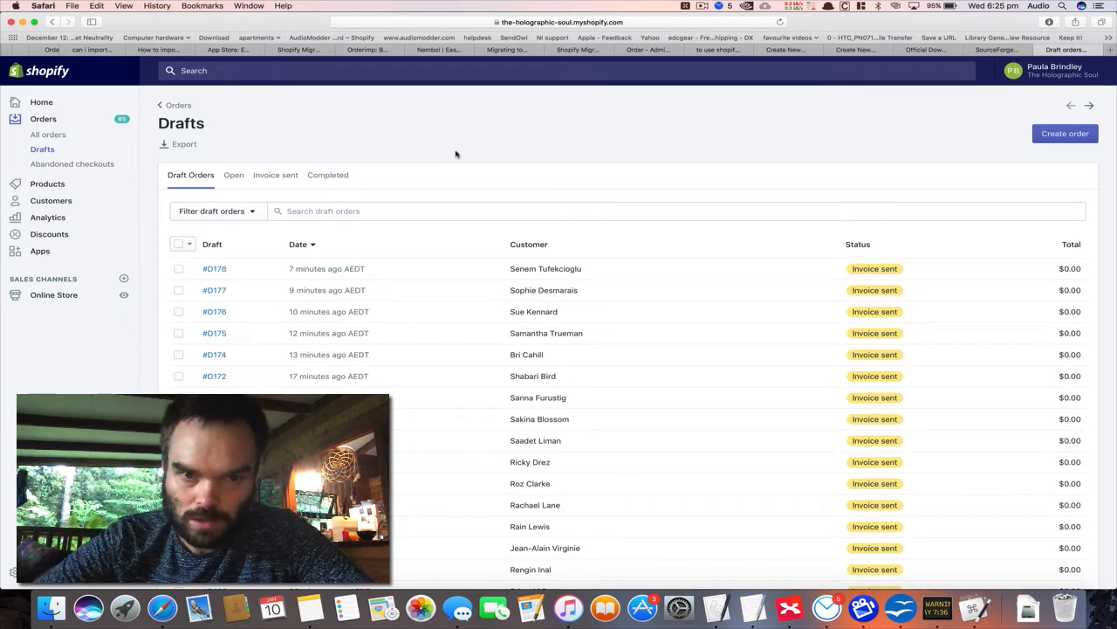
click(1051, 137)
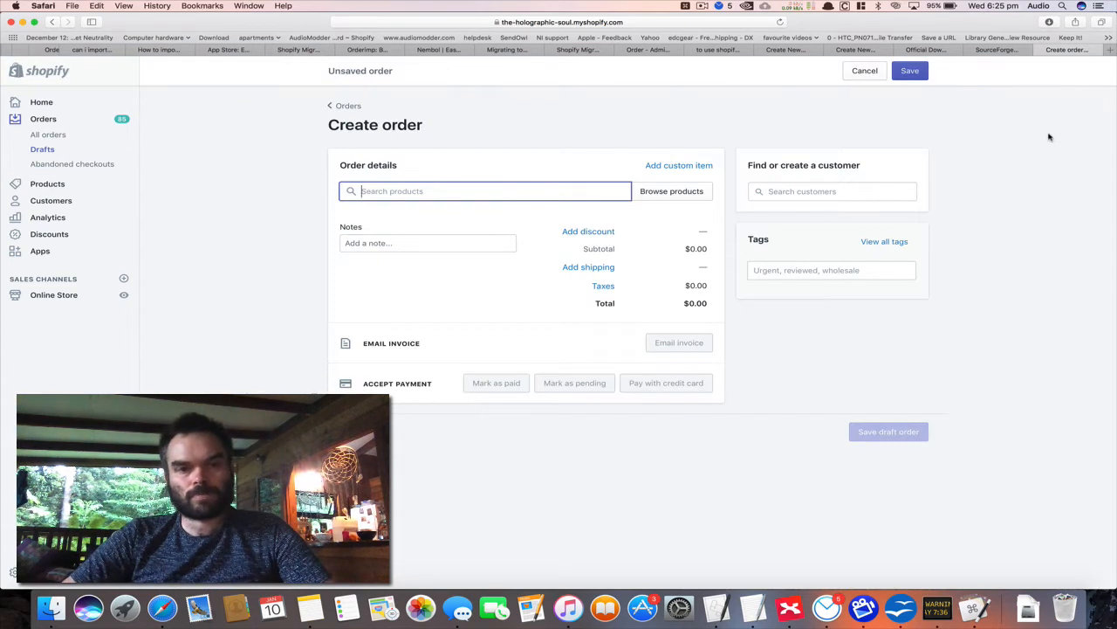
click(672, 192)
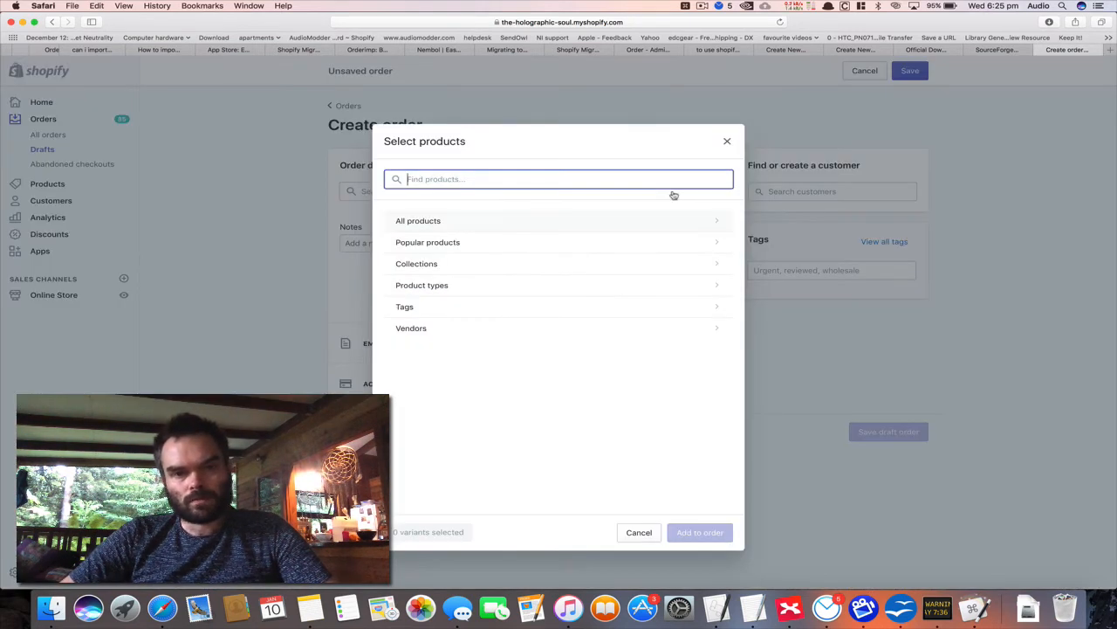
click(419, 222)
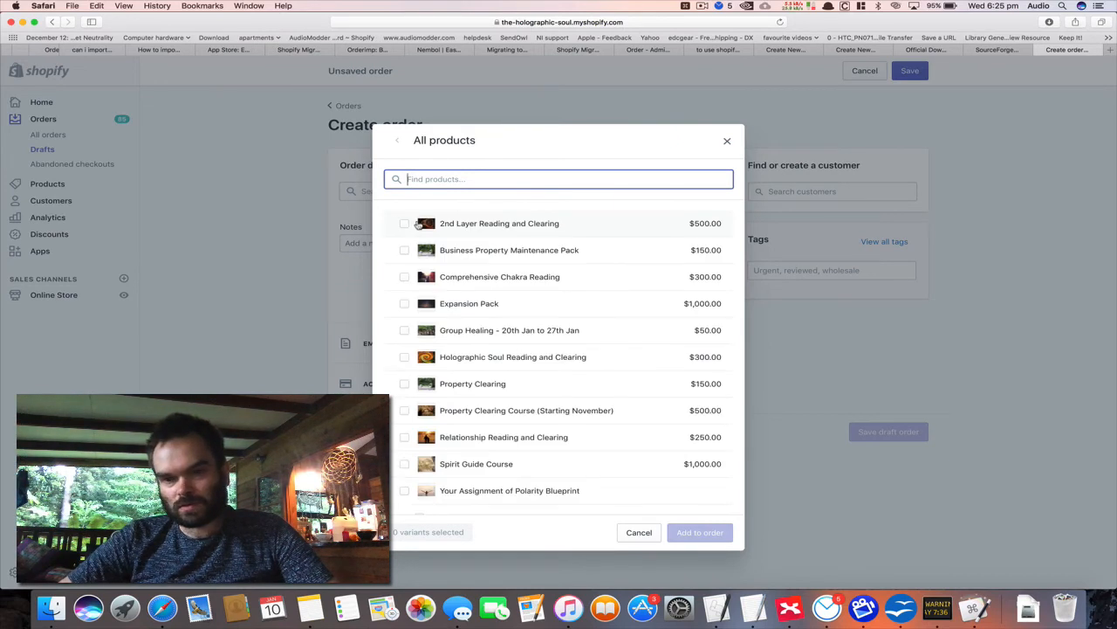
click(404, 356)
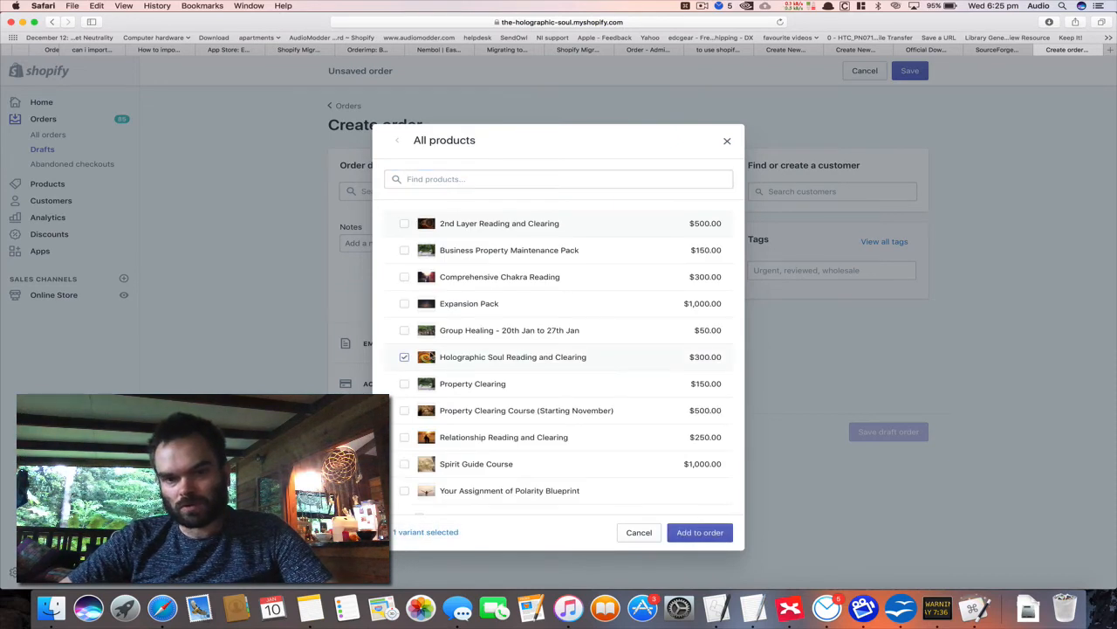
click(700, 533)
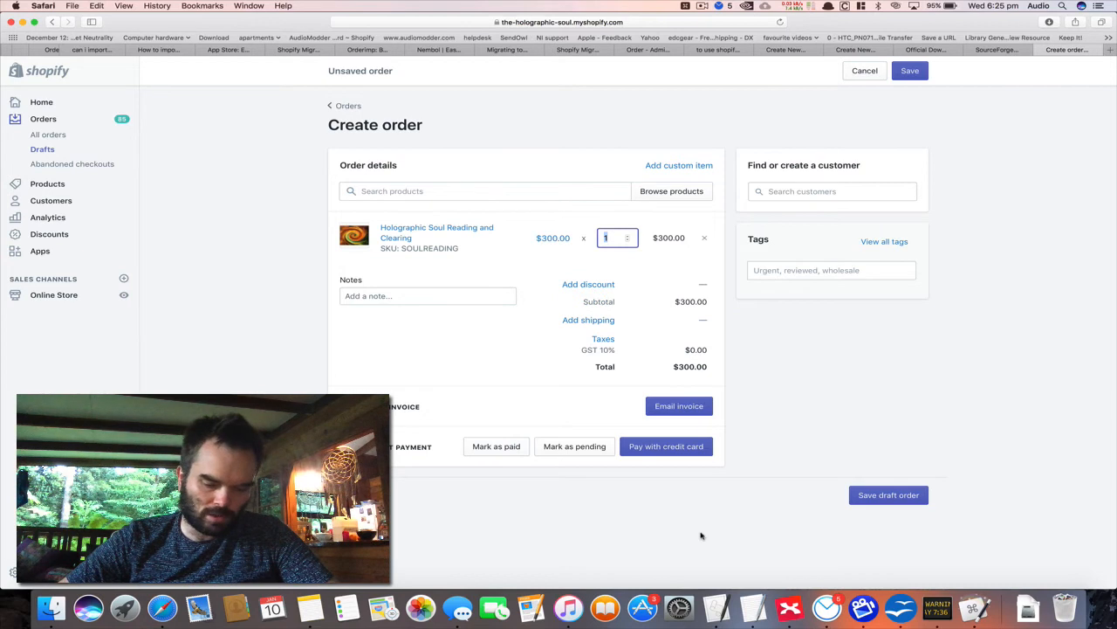
Step: Create a new customer for the order with the pasted first name, last name and email, accepting email marketing, and save the customer
click(774, 190)
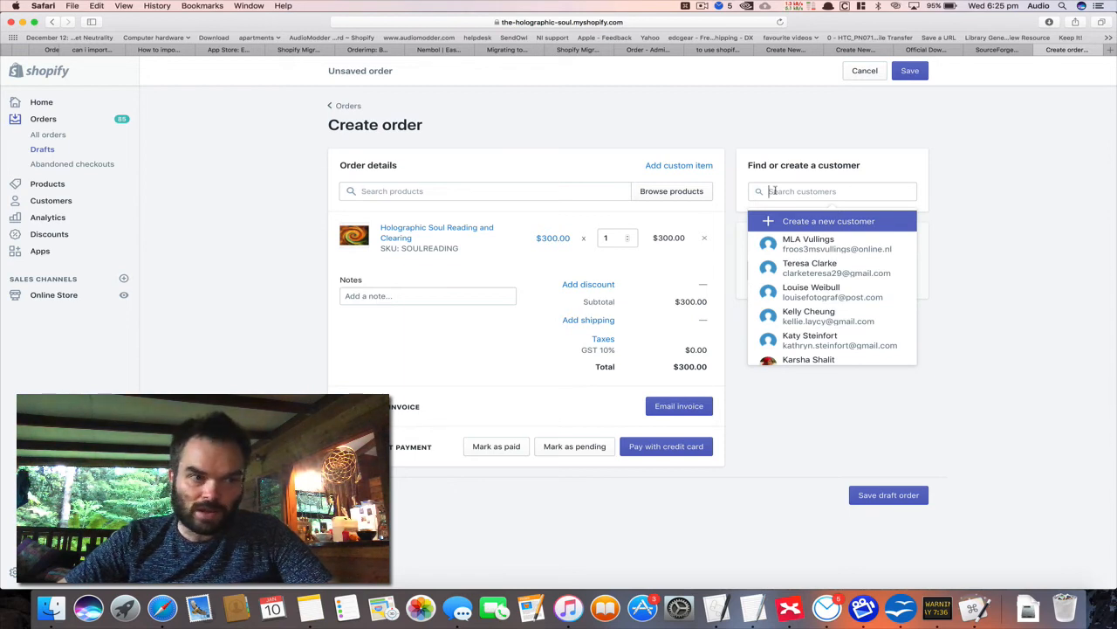
click(788, 223)
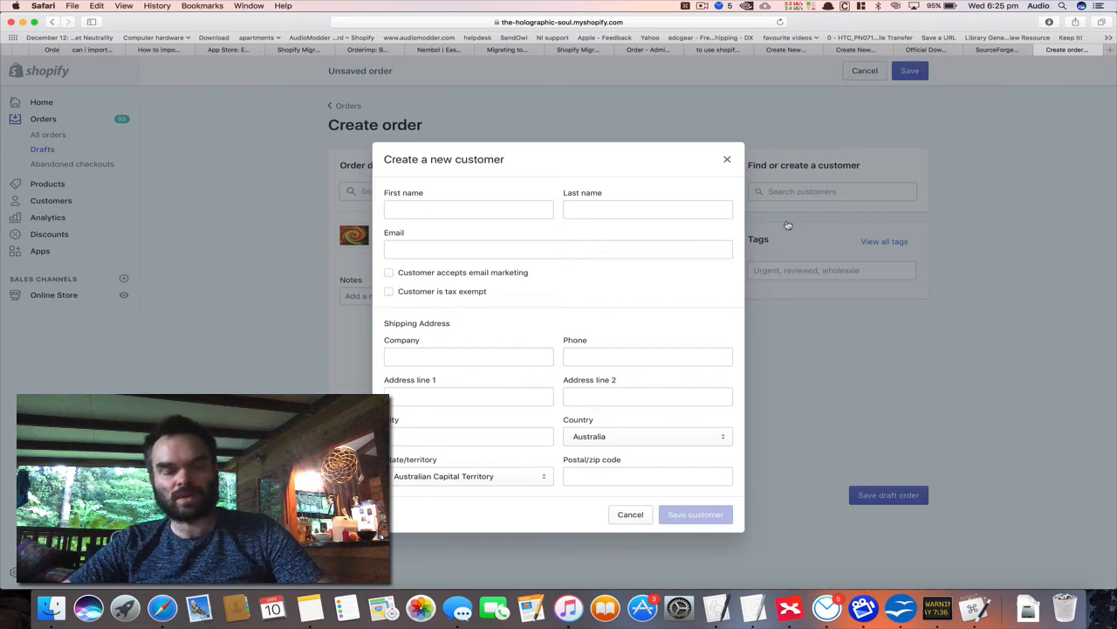
click(393, 208)
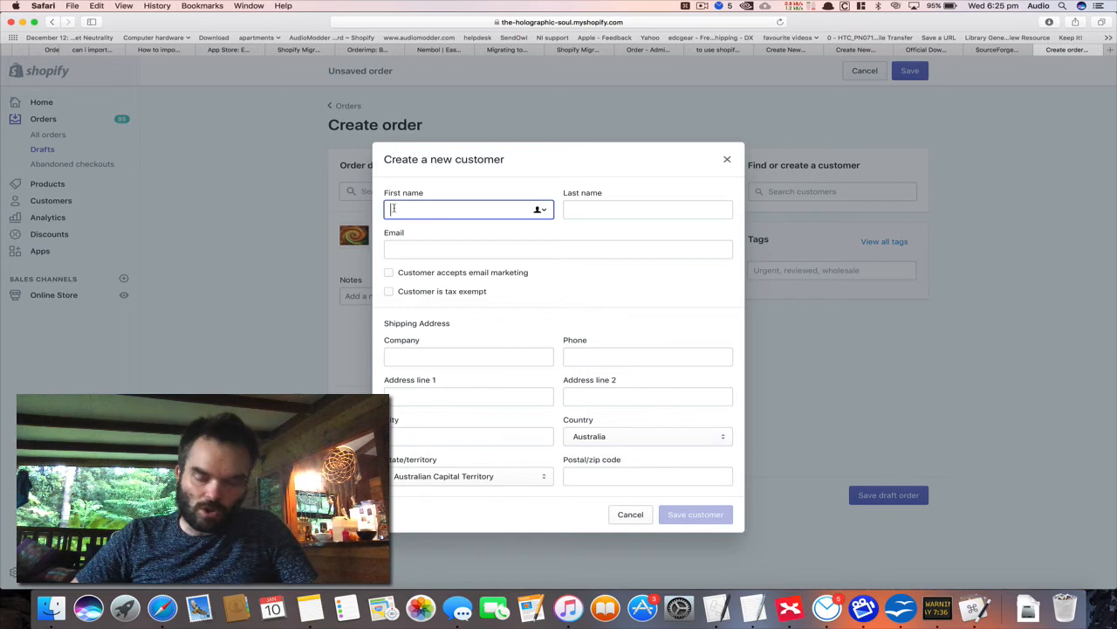
key(super+v)
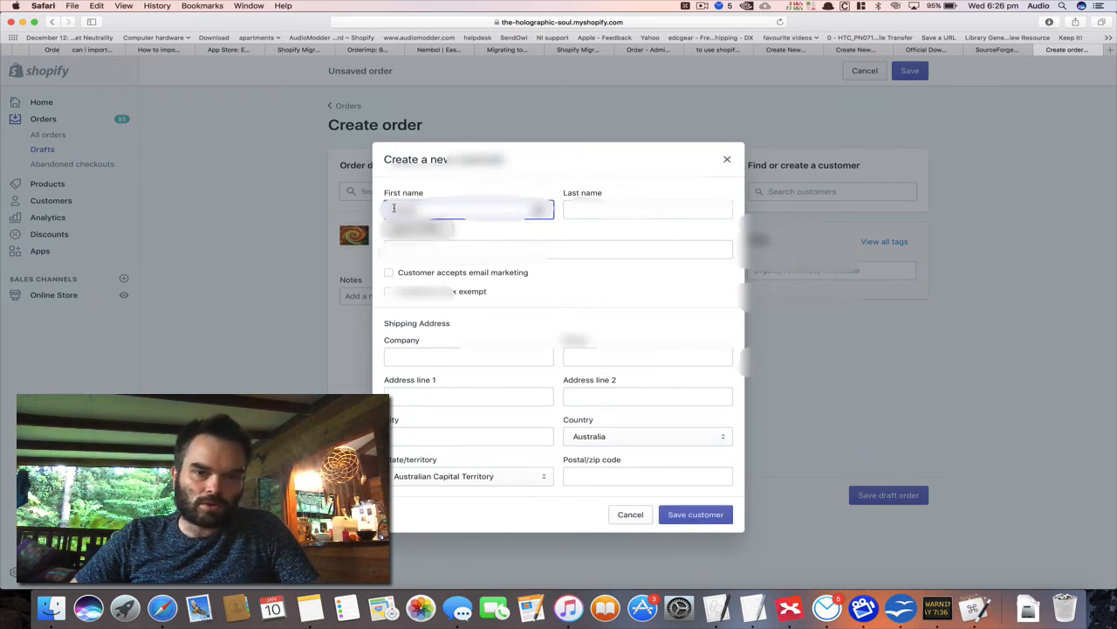
key(Tab)
key(super+v)
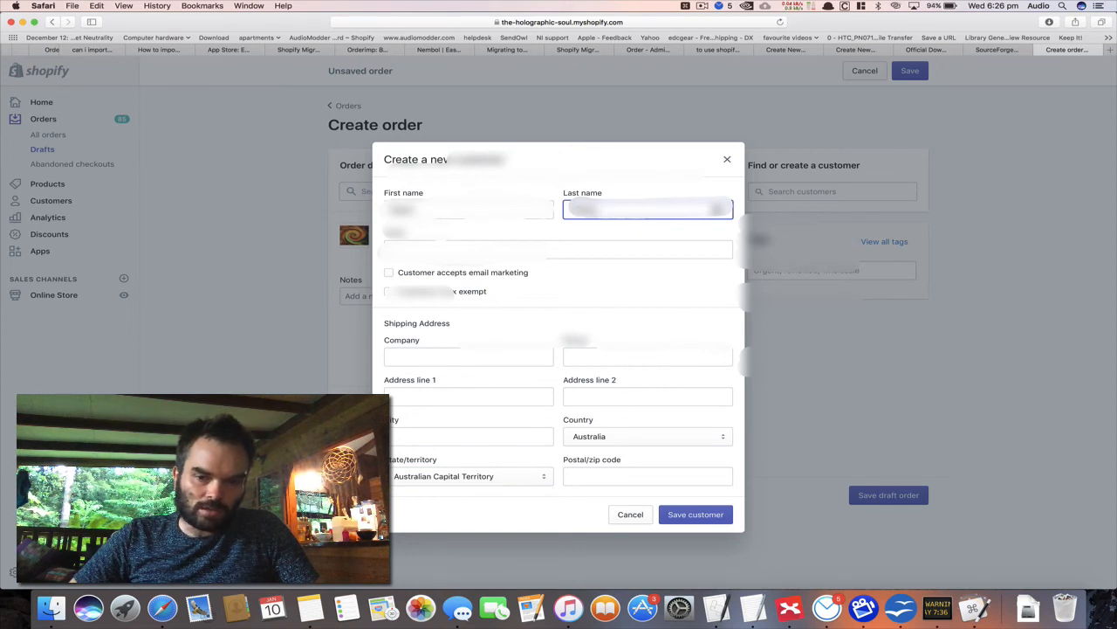
key(Tab)
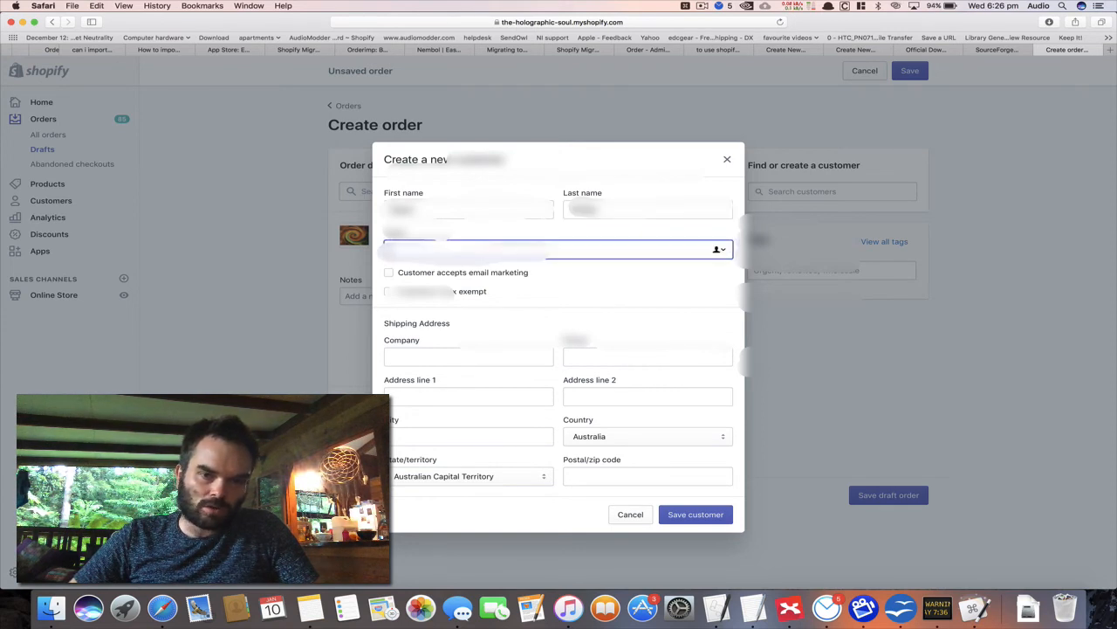
key(super+v)
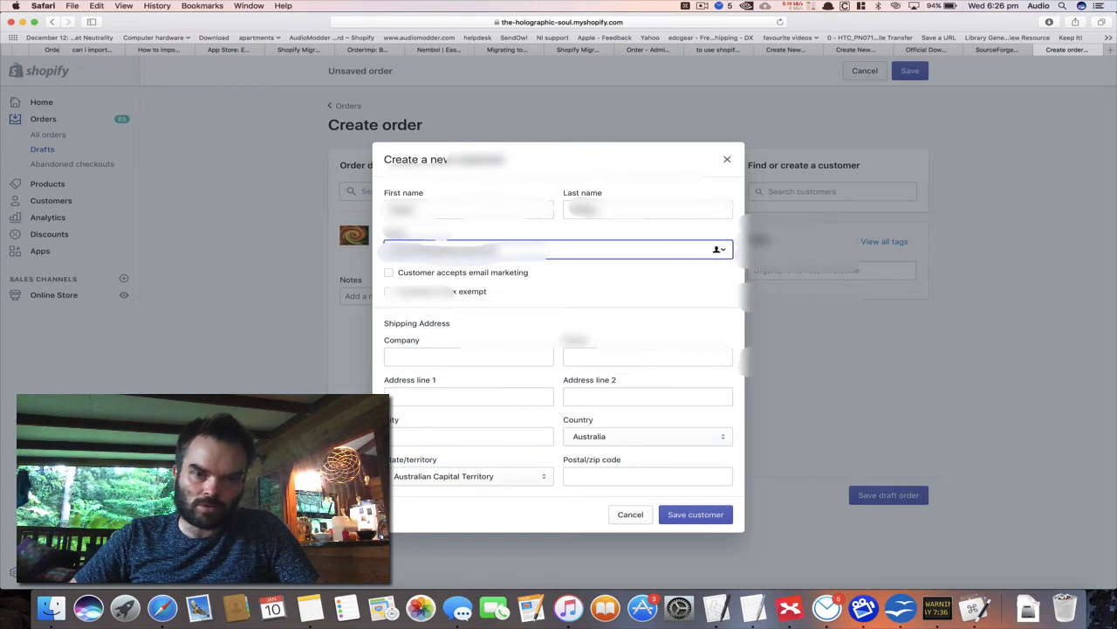
key(Tab)
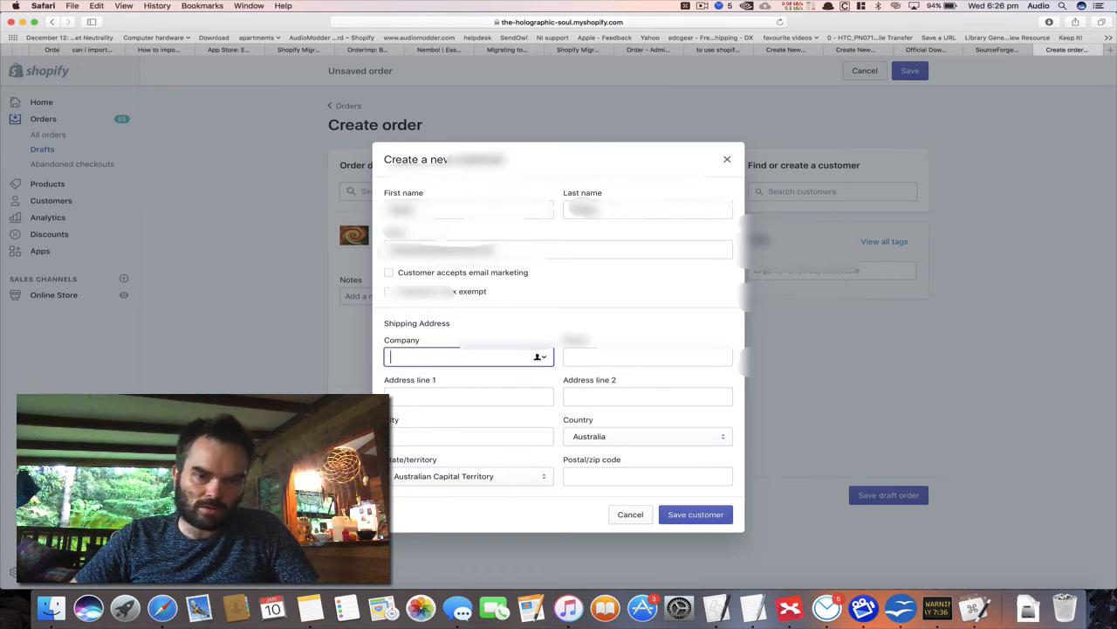
click(390, 272)
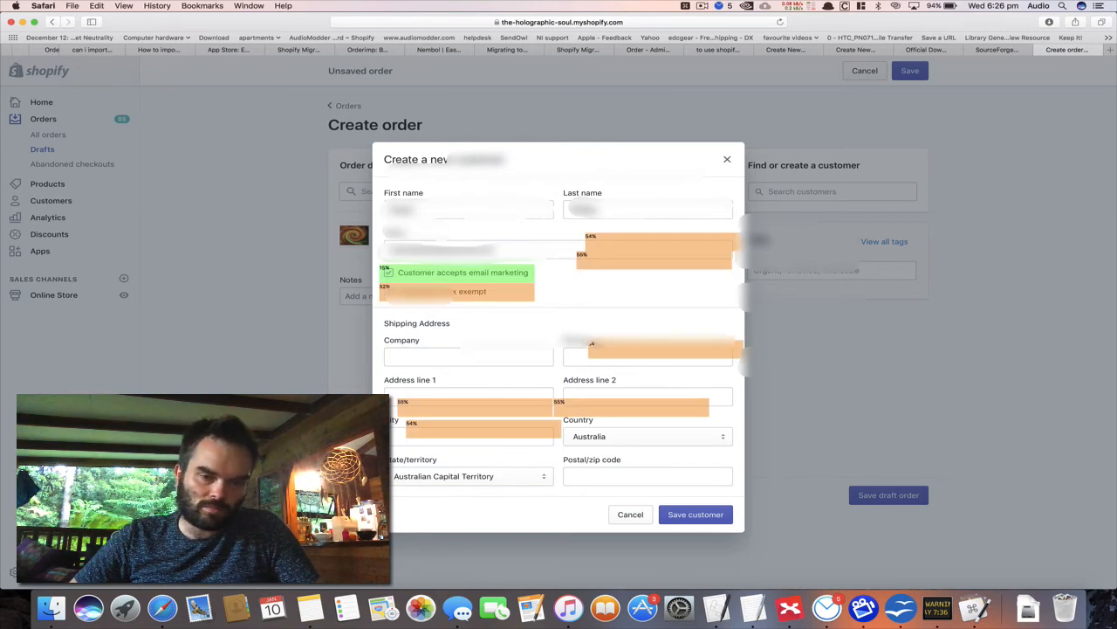
click(697, 516)
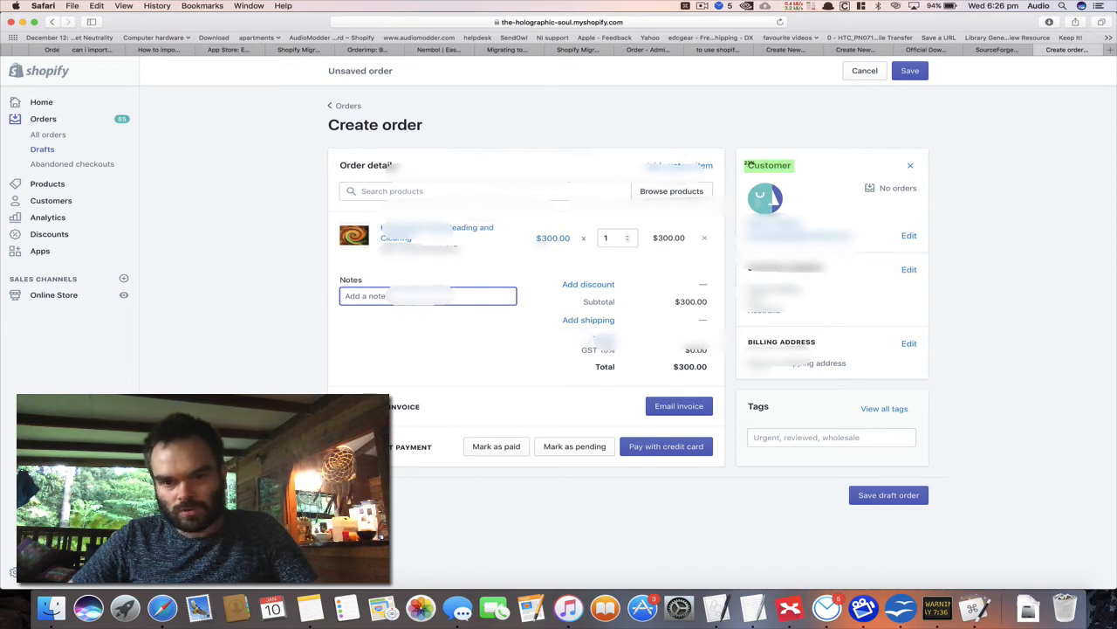
Step: Apply a 100% discount to the order and open its invoice email
click(588, 284)
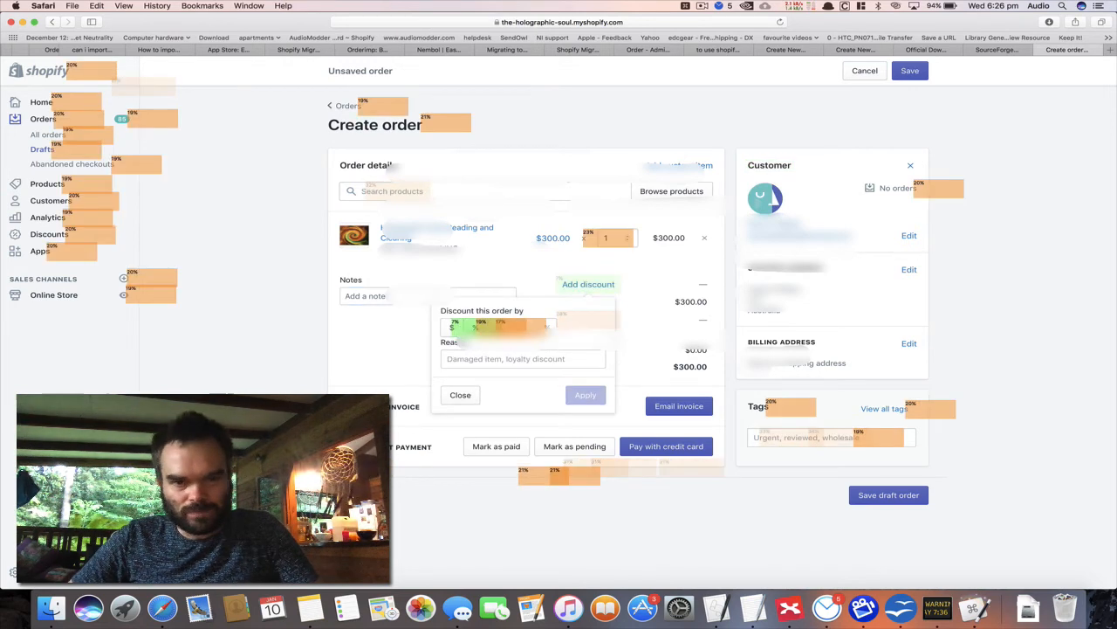
text(100)
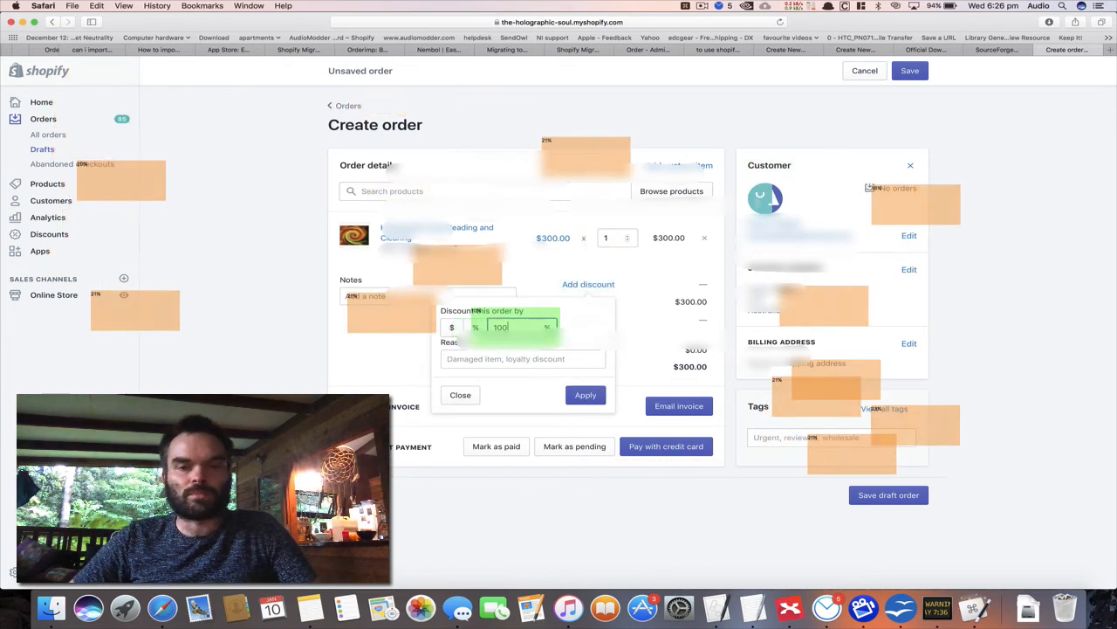
click(586, 395)
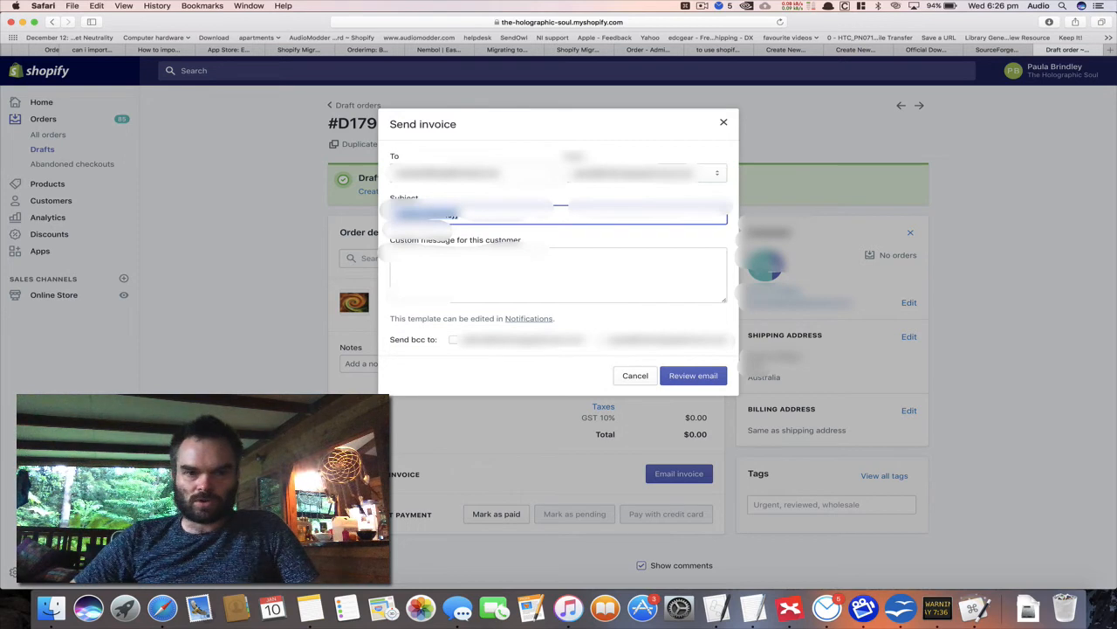
Step: Send the invoice with the subject "Your free access to the Holographic Soul Website" and the prepared custom message pasted in
key(super+v)
key(Tab)
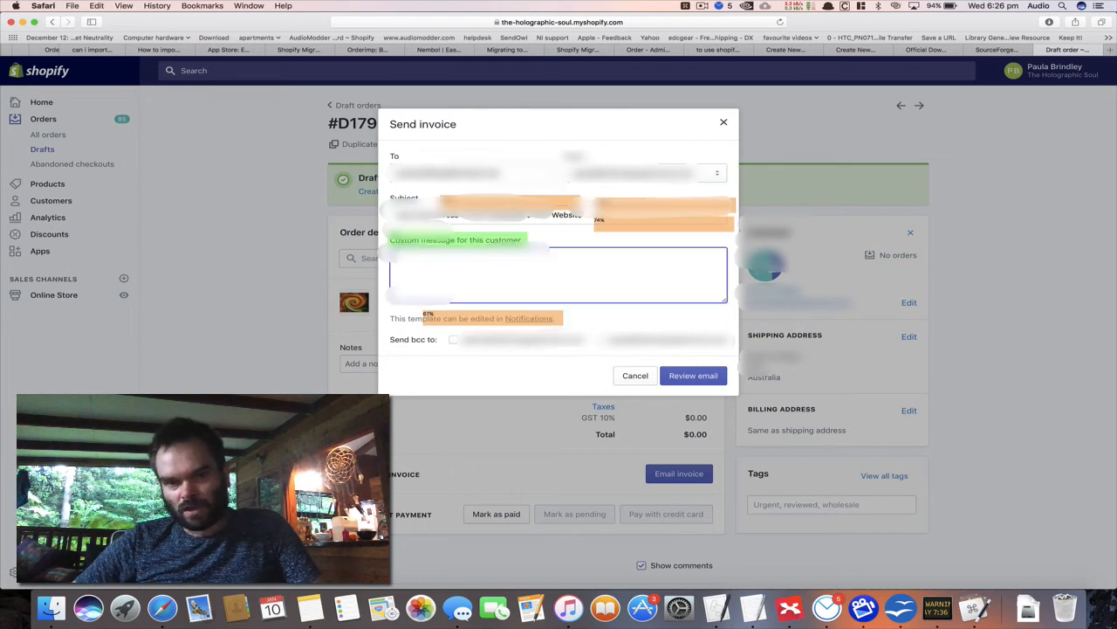
key(super+v)
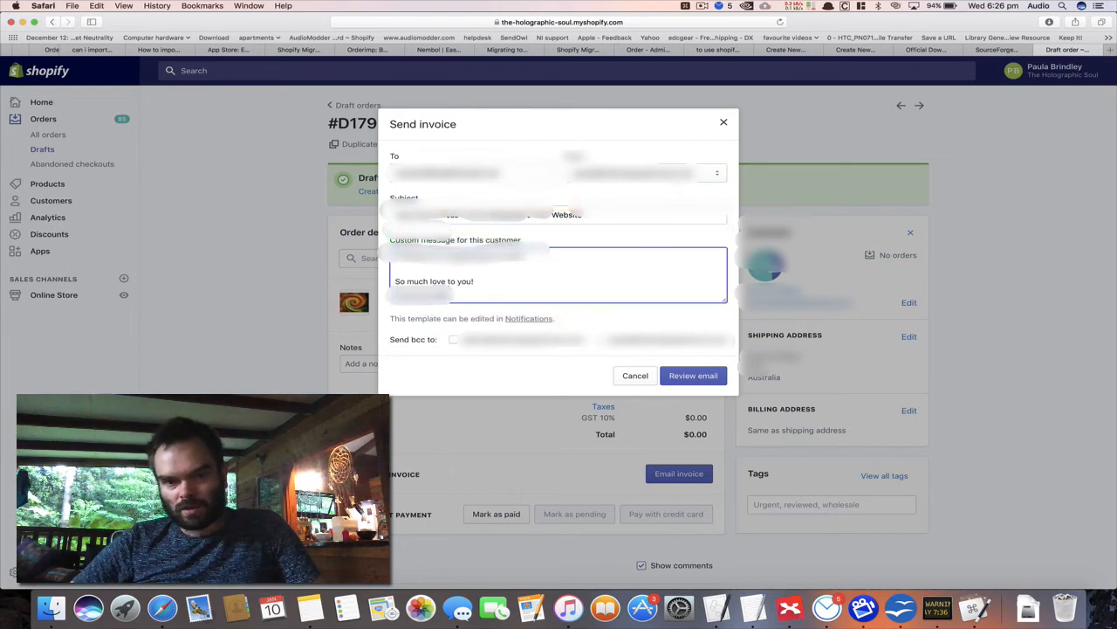
click(694, 375)
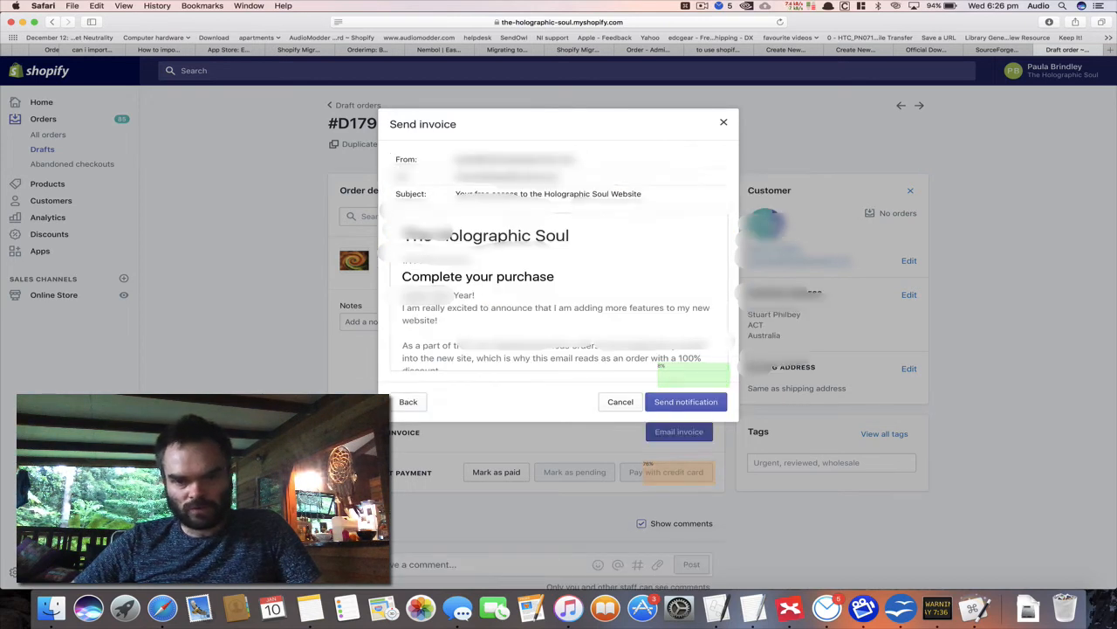
click(688, 406)
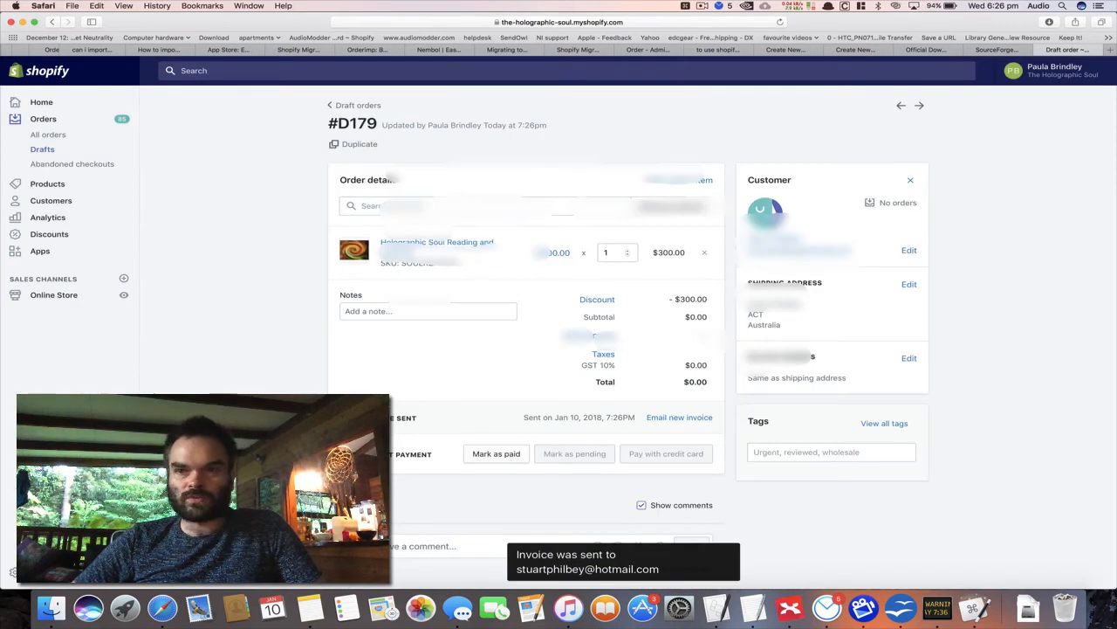
Step: Start another order for the next customer, again adding Holographic Soul Reading and Clearing
click(35, 119)
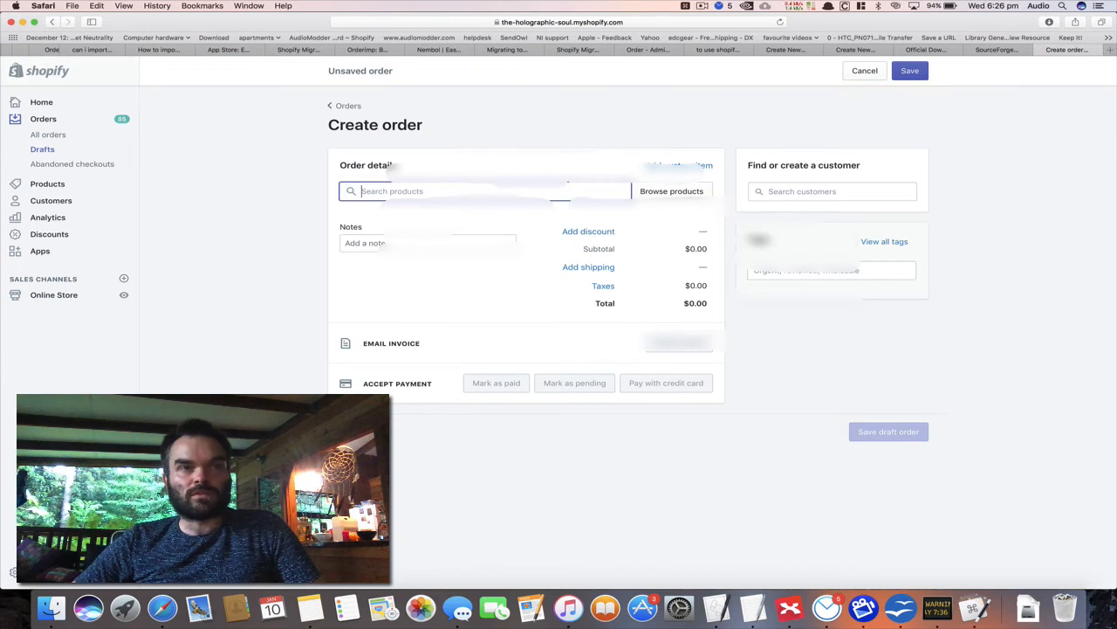
text(p)
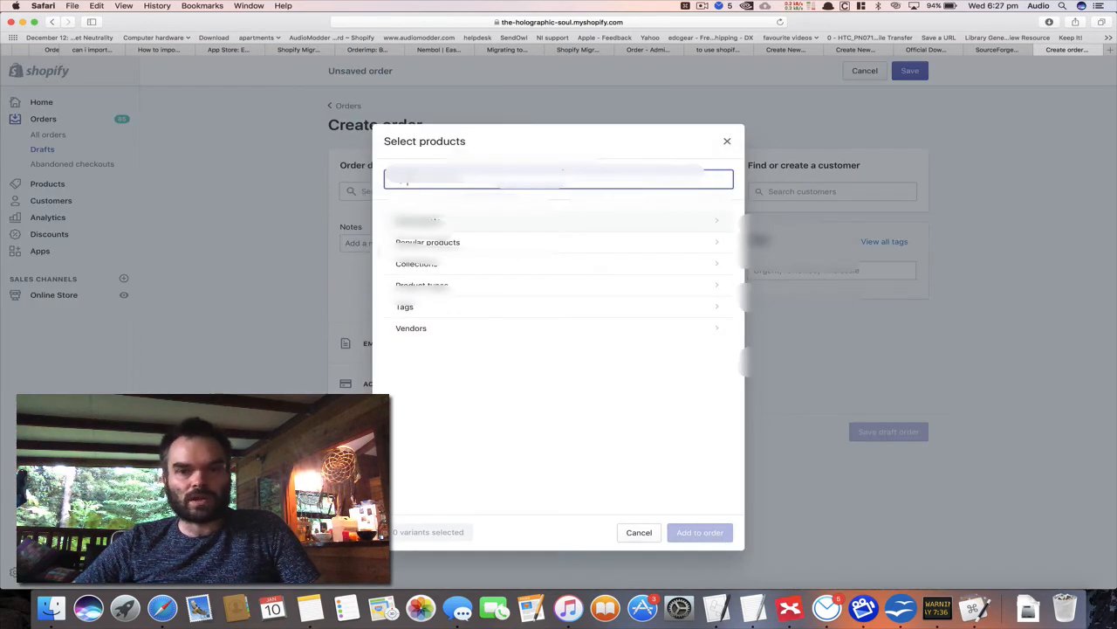
click(432, 220)
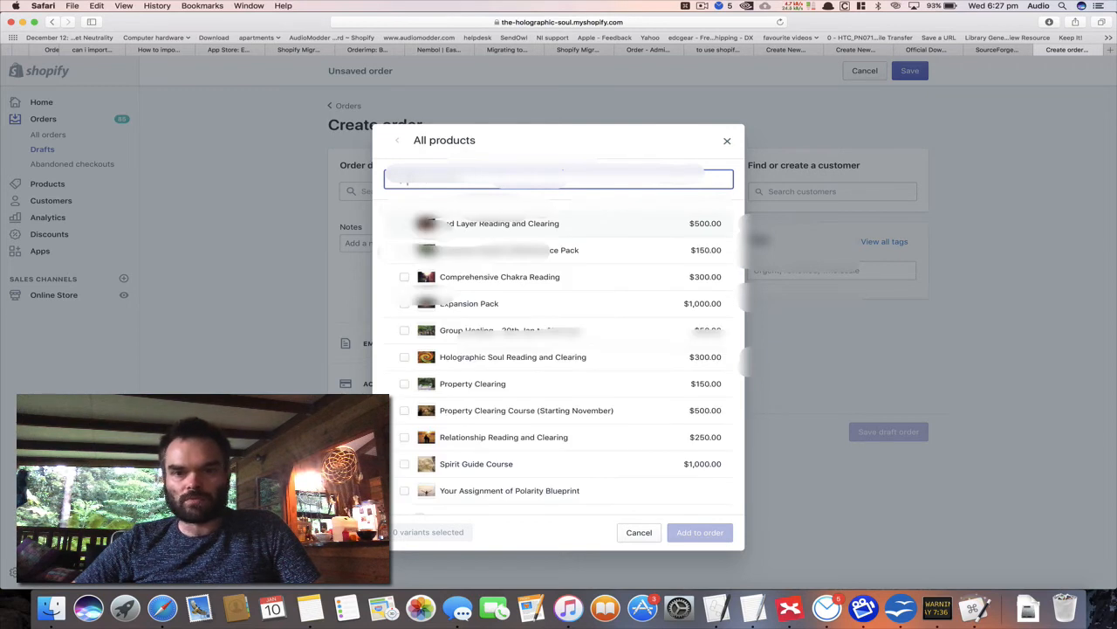
click(405, 356)
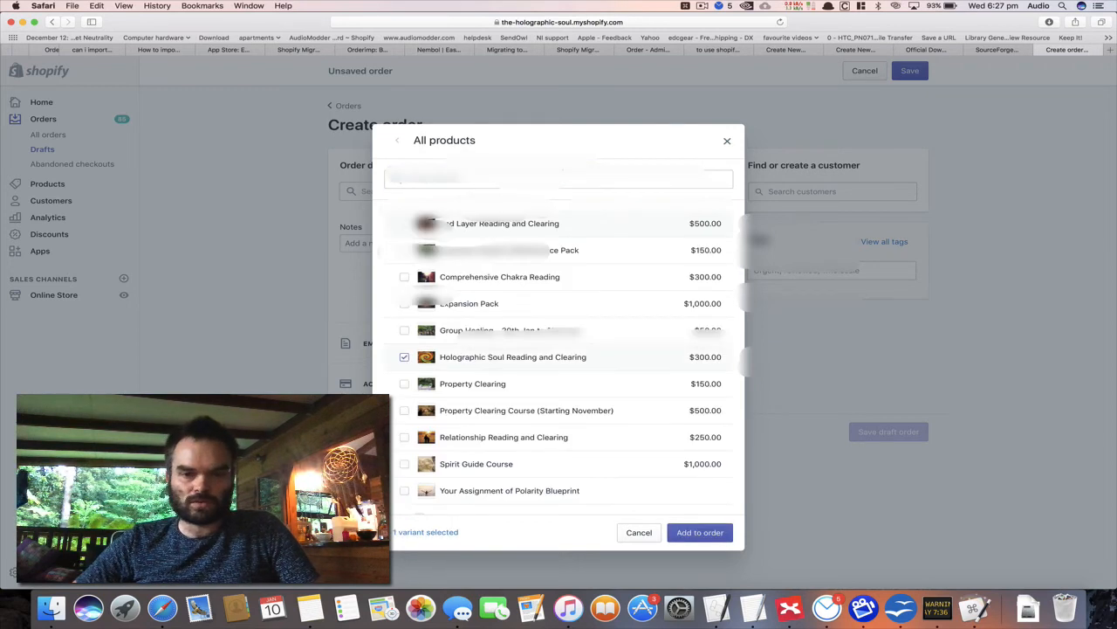
click(701, 534)
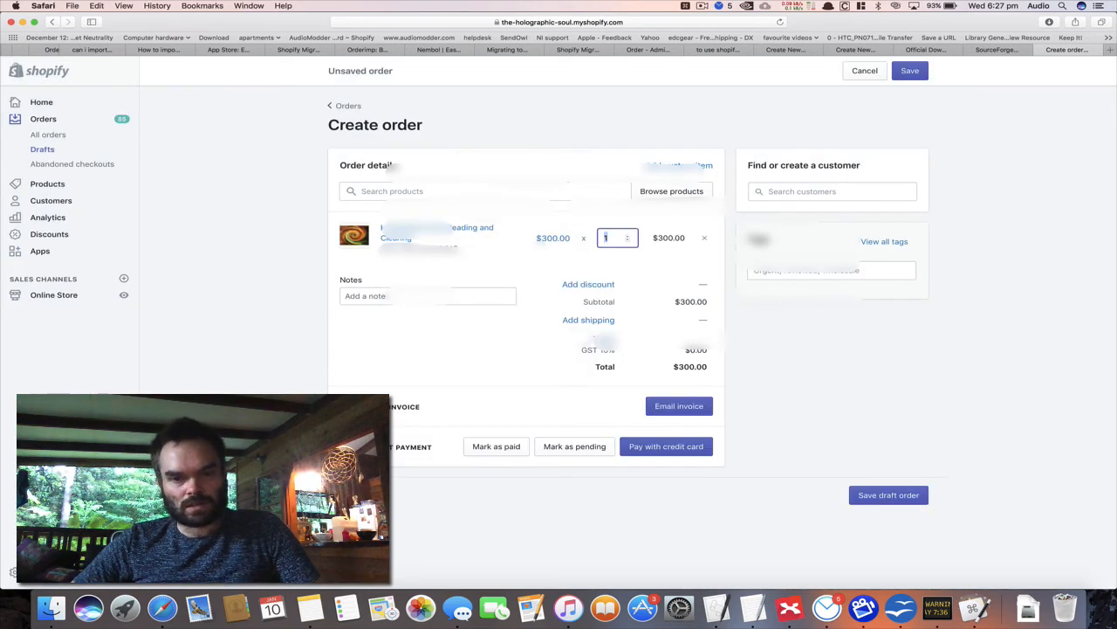
Step: Create a new customer for this order with the pasted first name, last name and email, accepting email marketing, and save it
click(832, 191)
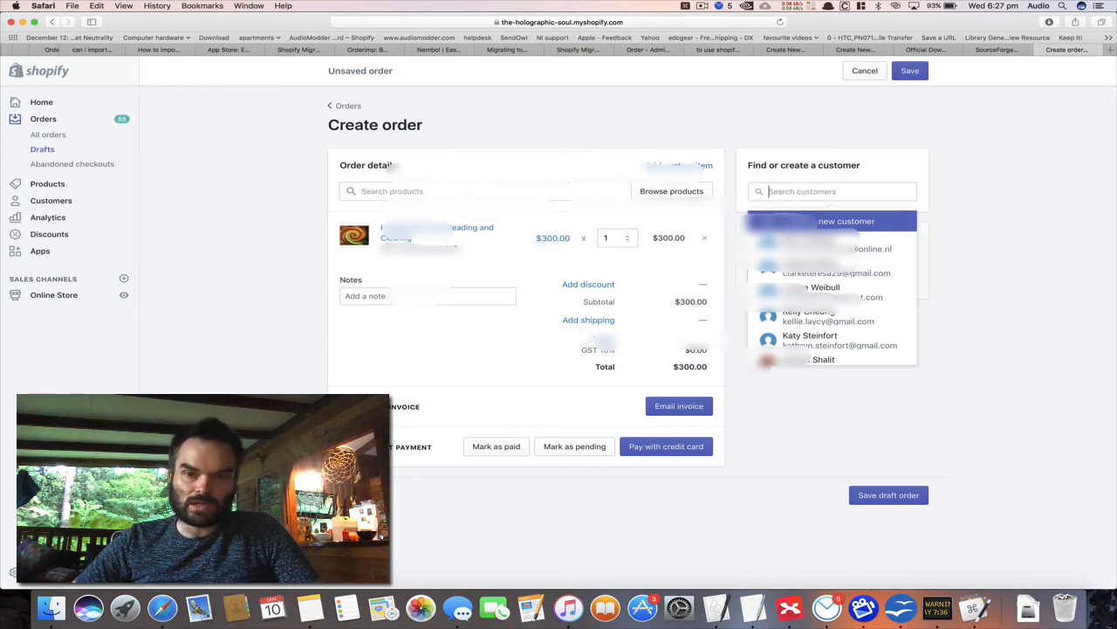
click(832, 221)
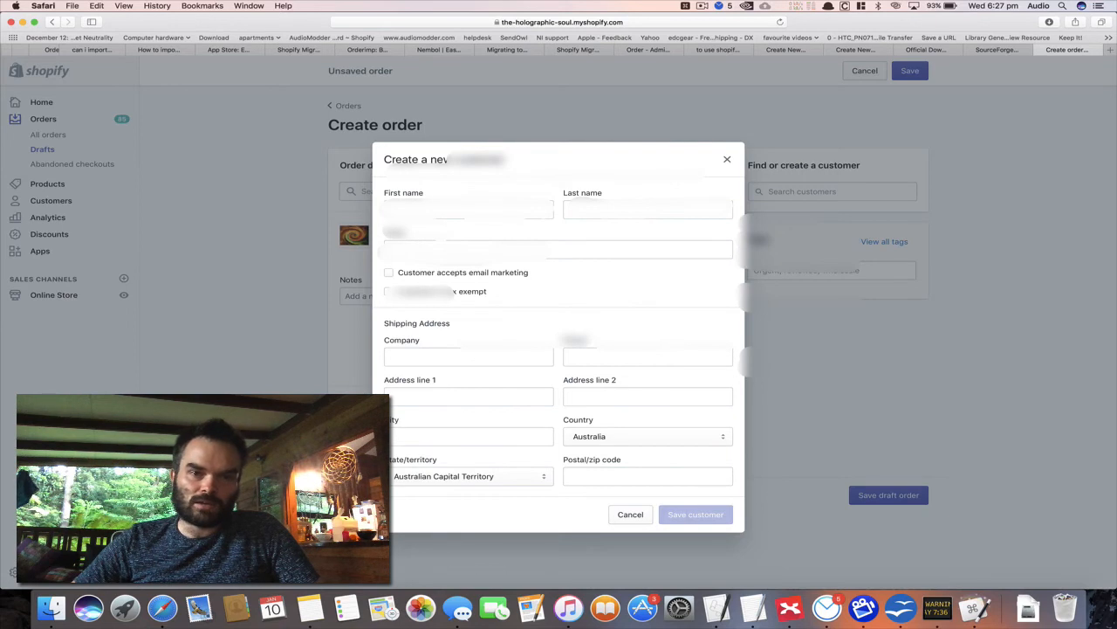
click(454, 210)
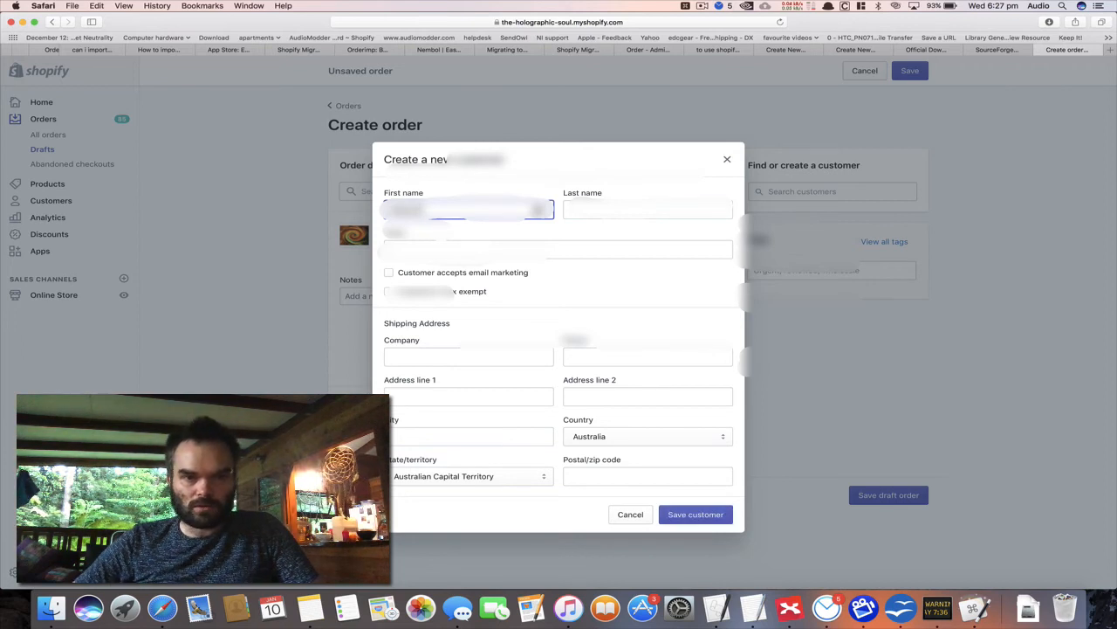
key(Tab)
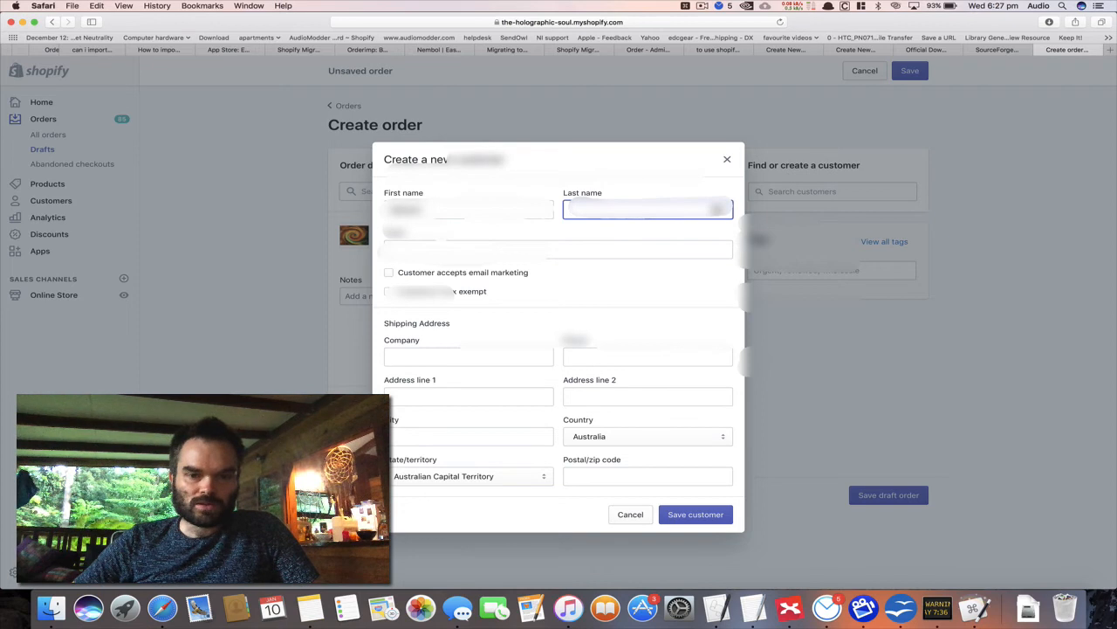
key(super+v)
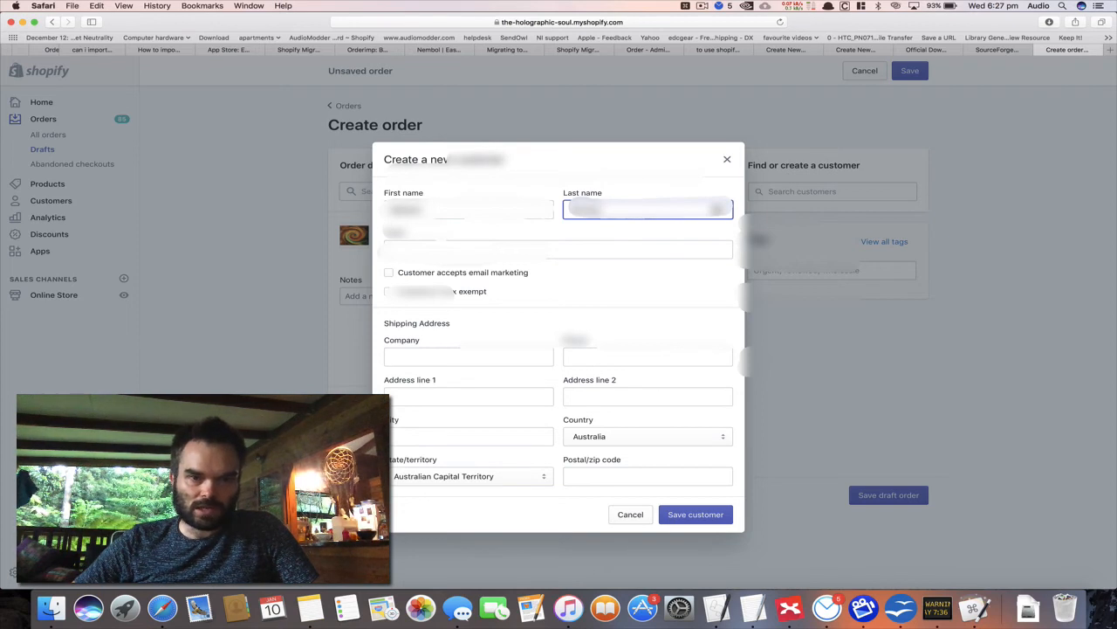
key(Tab)
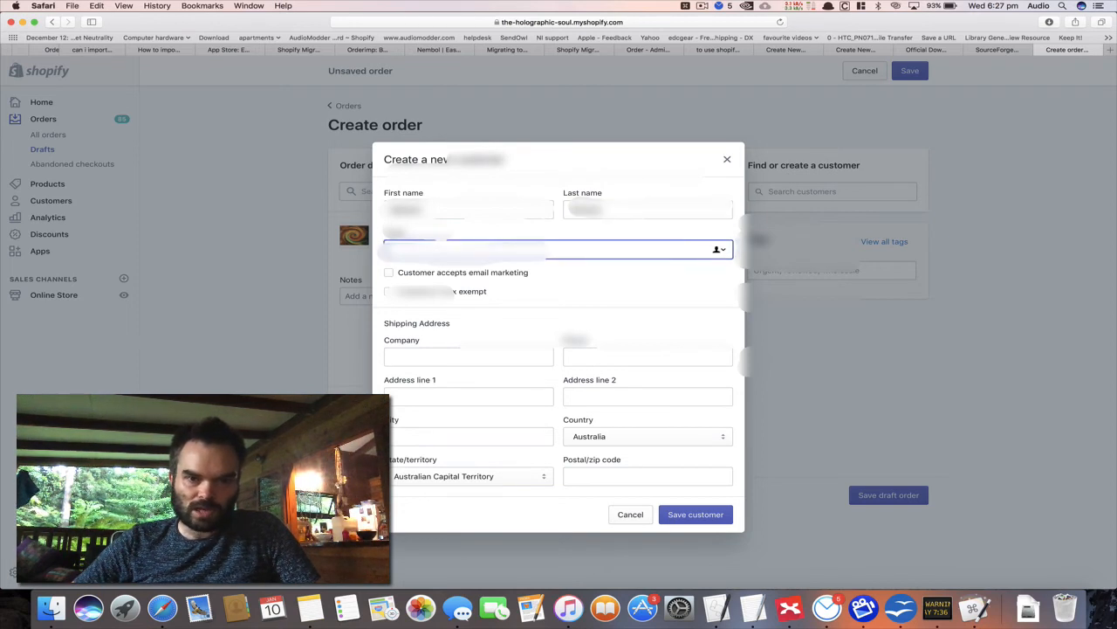
key(super+v)
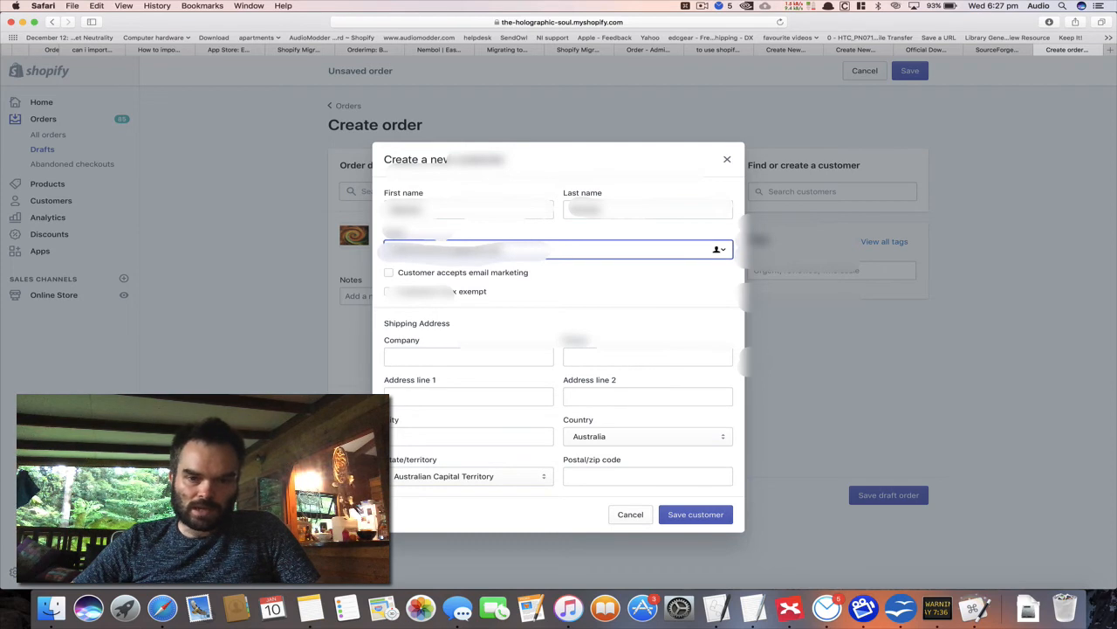
key(Tab)
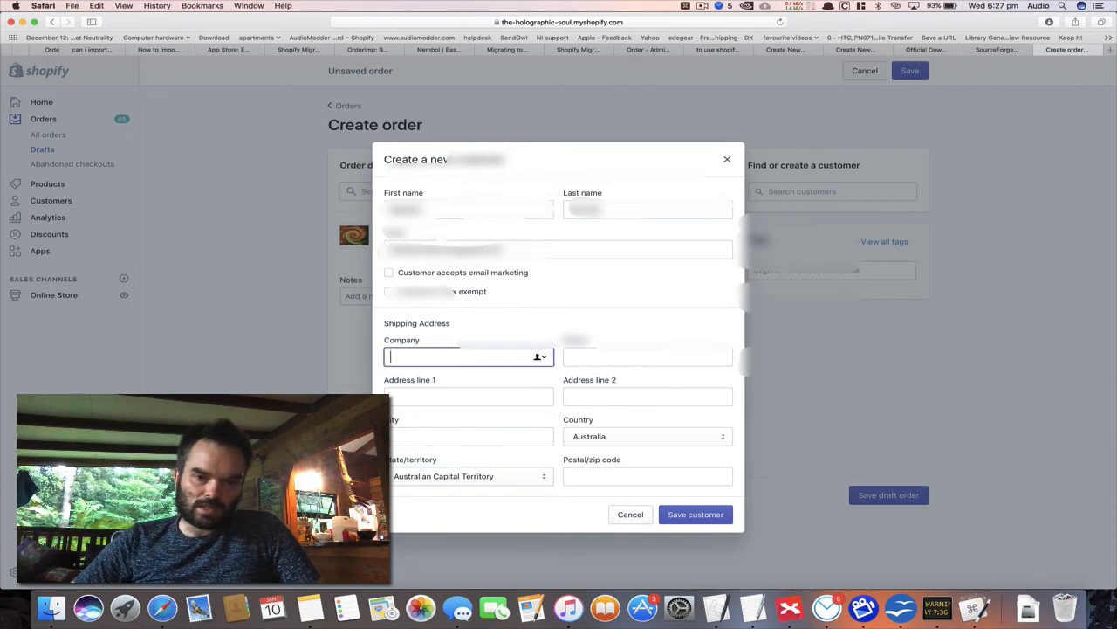
click(388, 272)
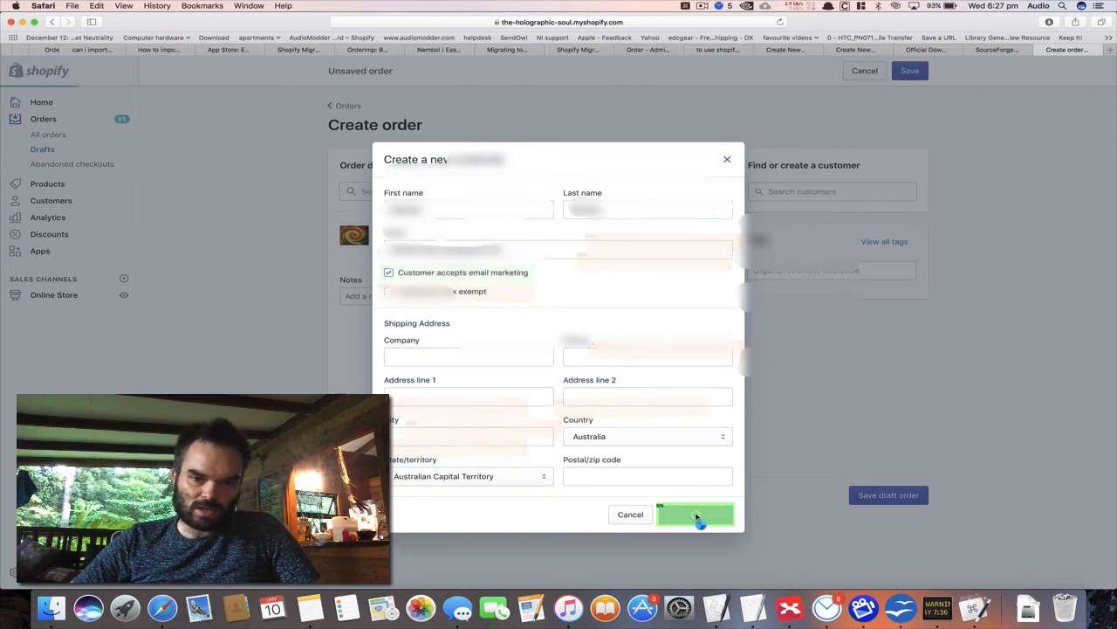
click(695, 516)
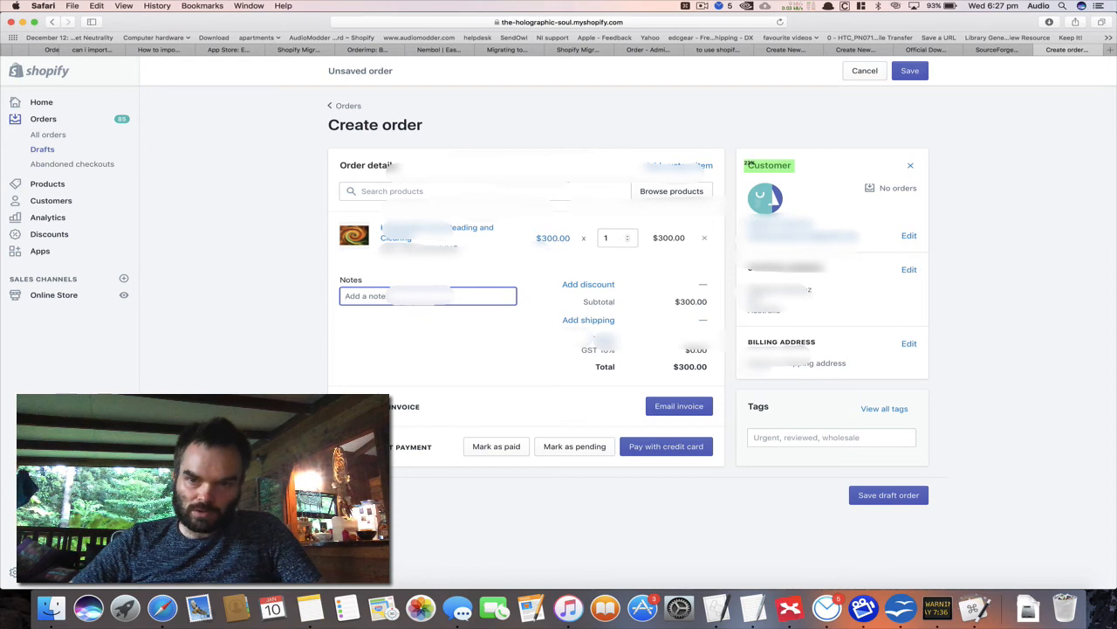
Step: Apply a 100% discount to the order and email its invoice to the customer with the prepared custom message pasted in
click(588, 284)
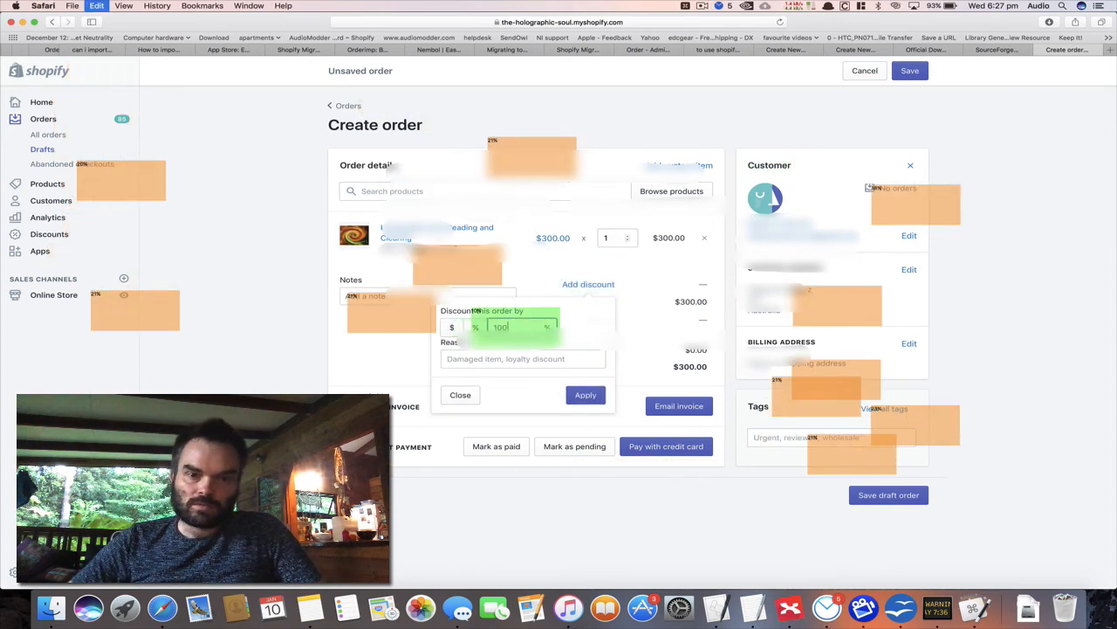
click(586, 396)
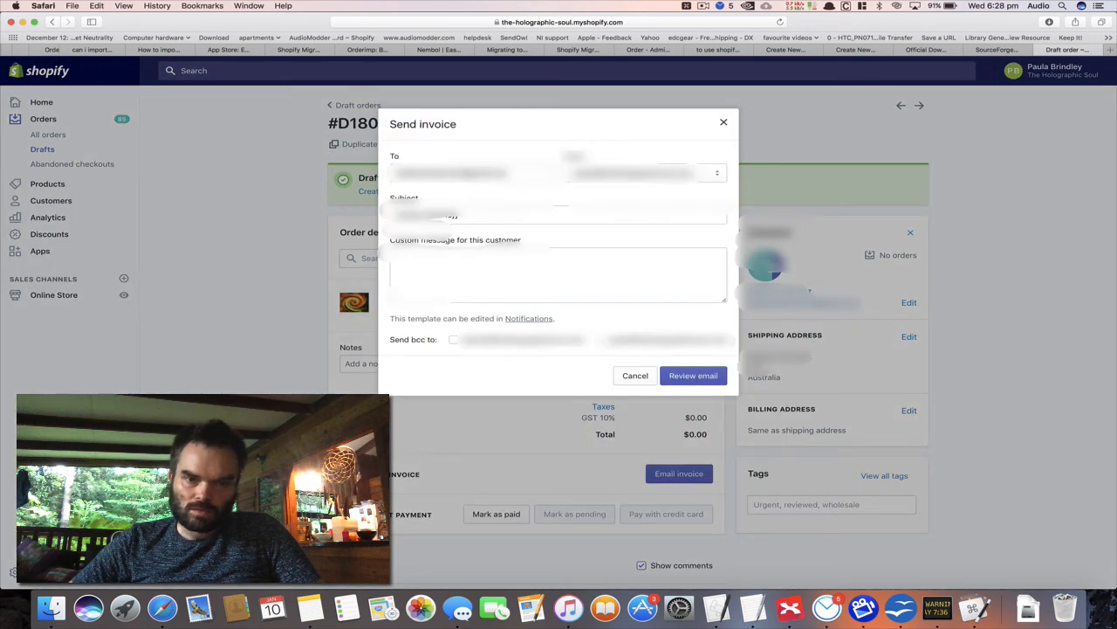
click(459, 266)
key(super+v)
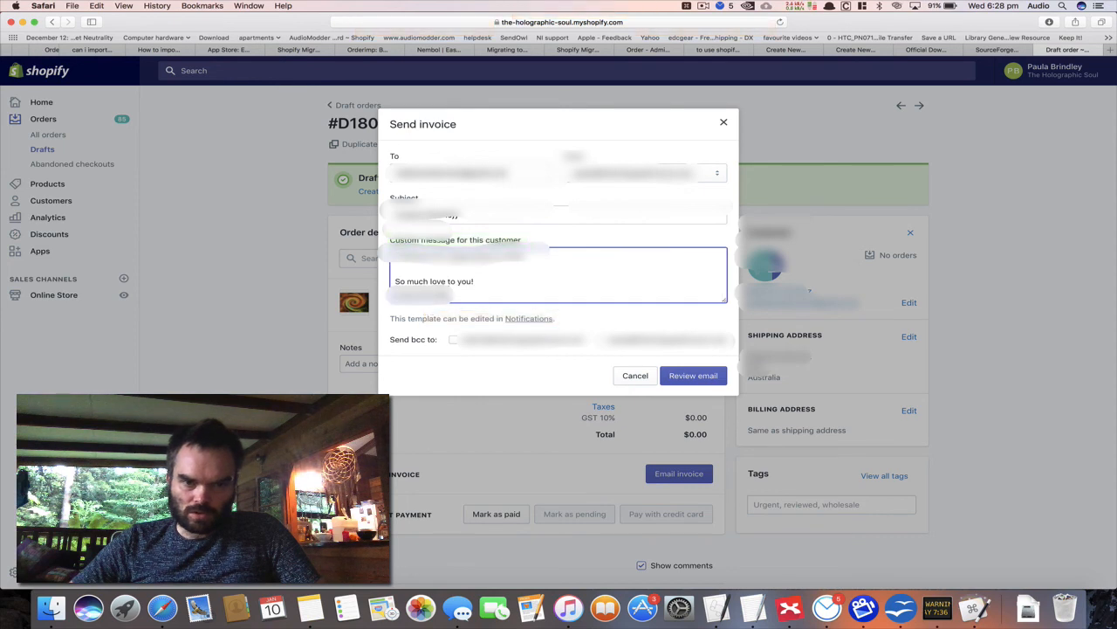
click(694, 376)
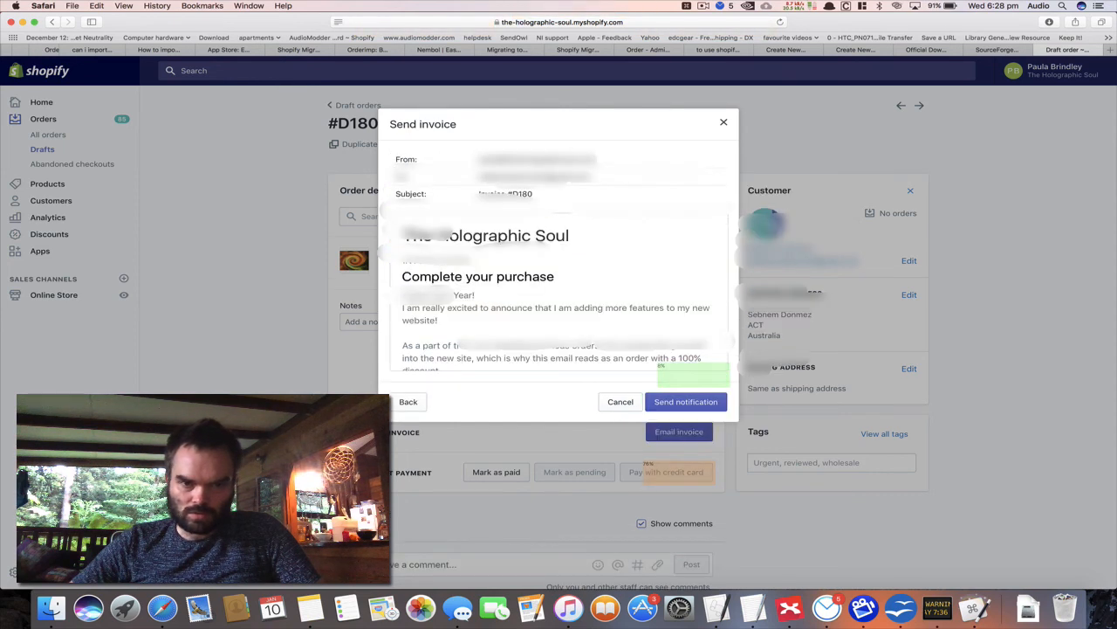
click(688, 403)
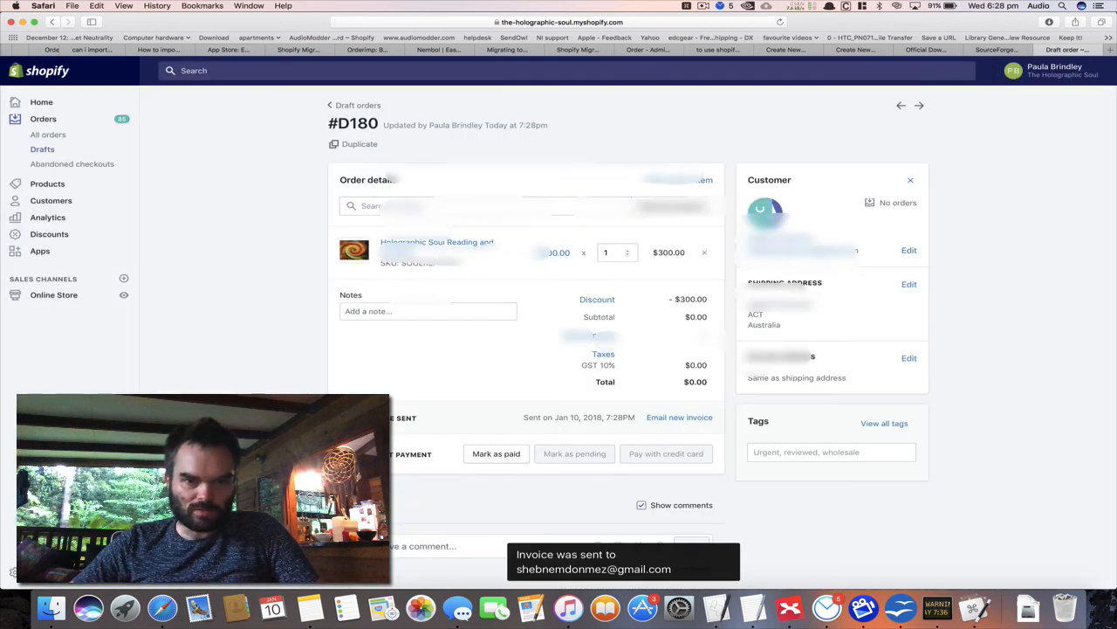
Step: Start a new order for the next customer and browse all products to choose the item to add
click(43, 118)
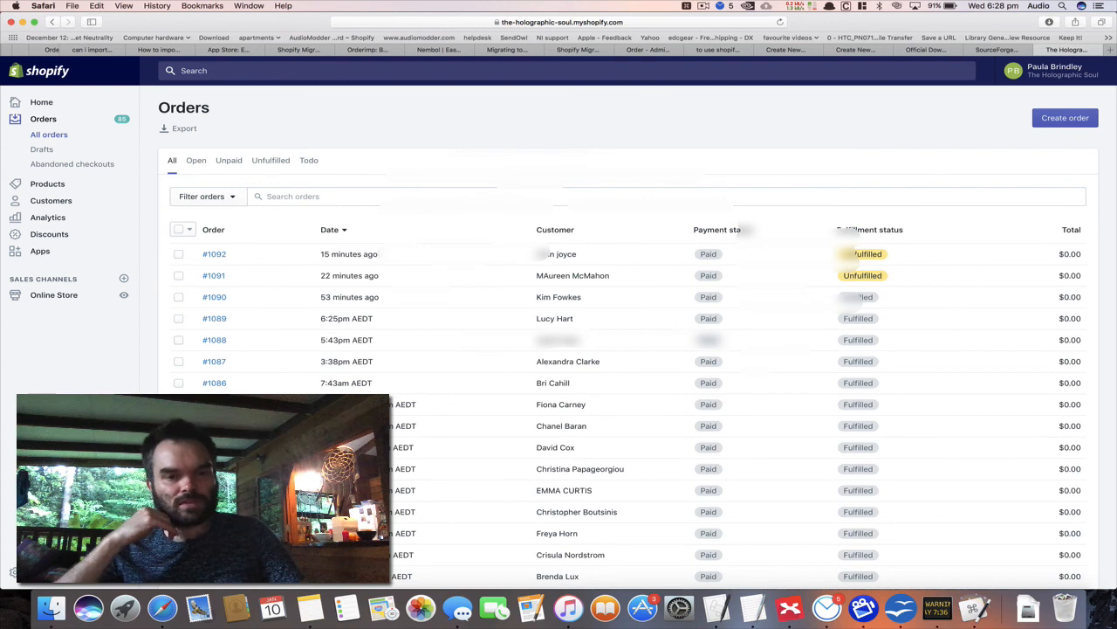
click(1065, 118)
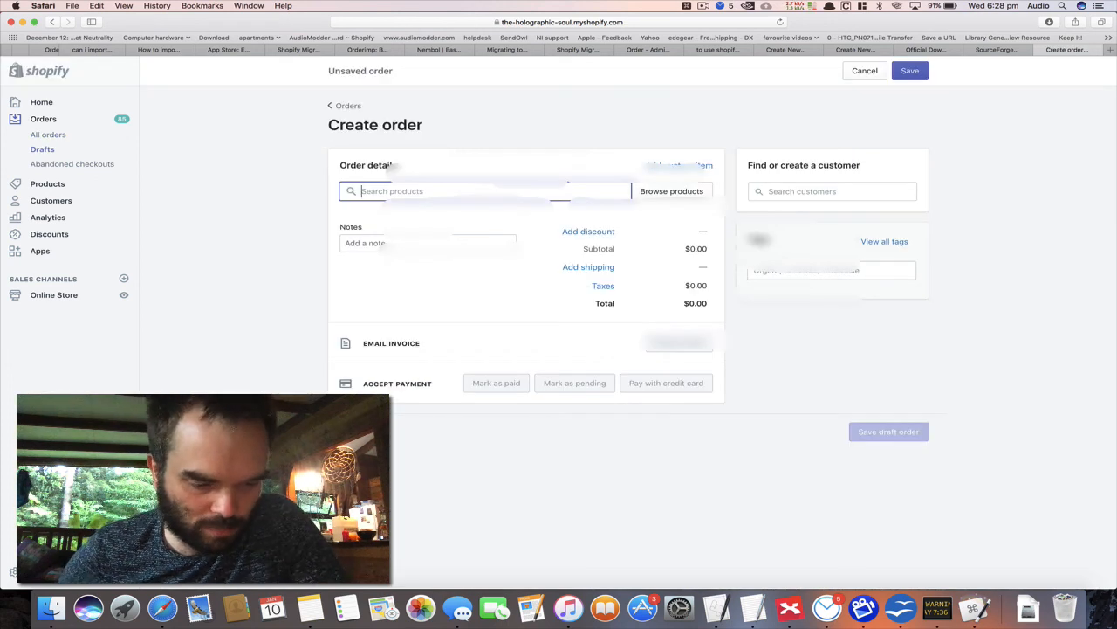
text(p)
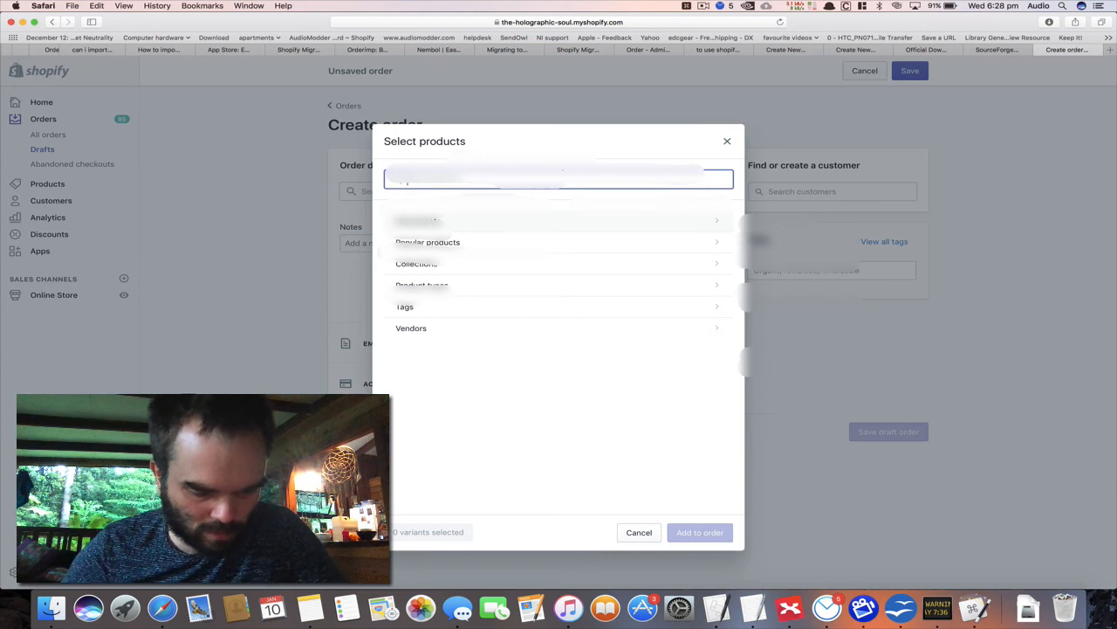
click(421, 221)
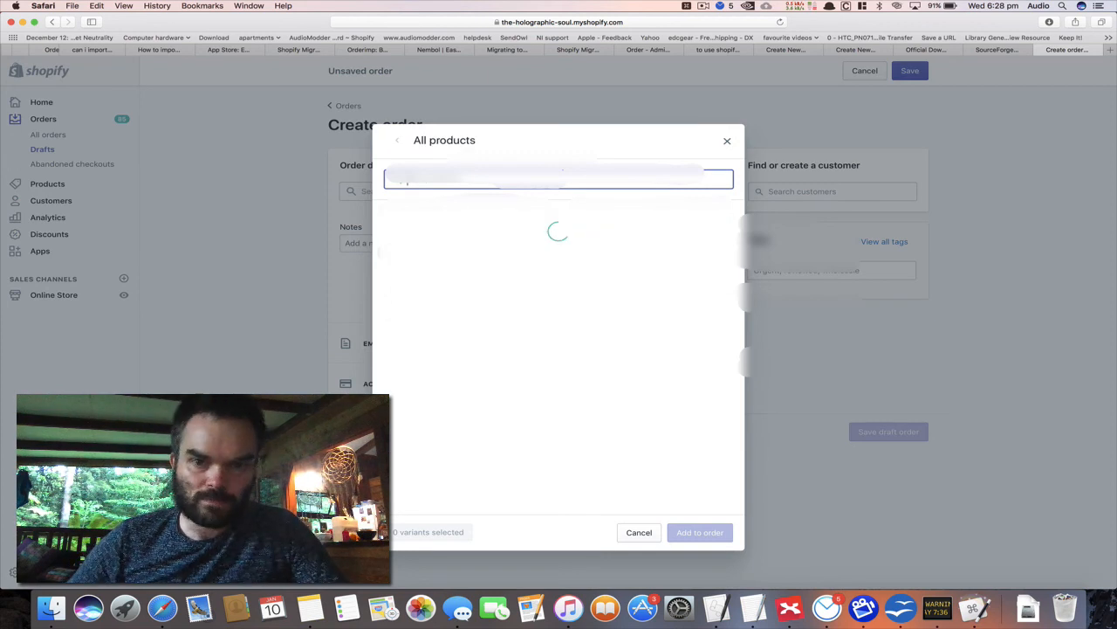